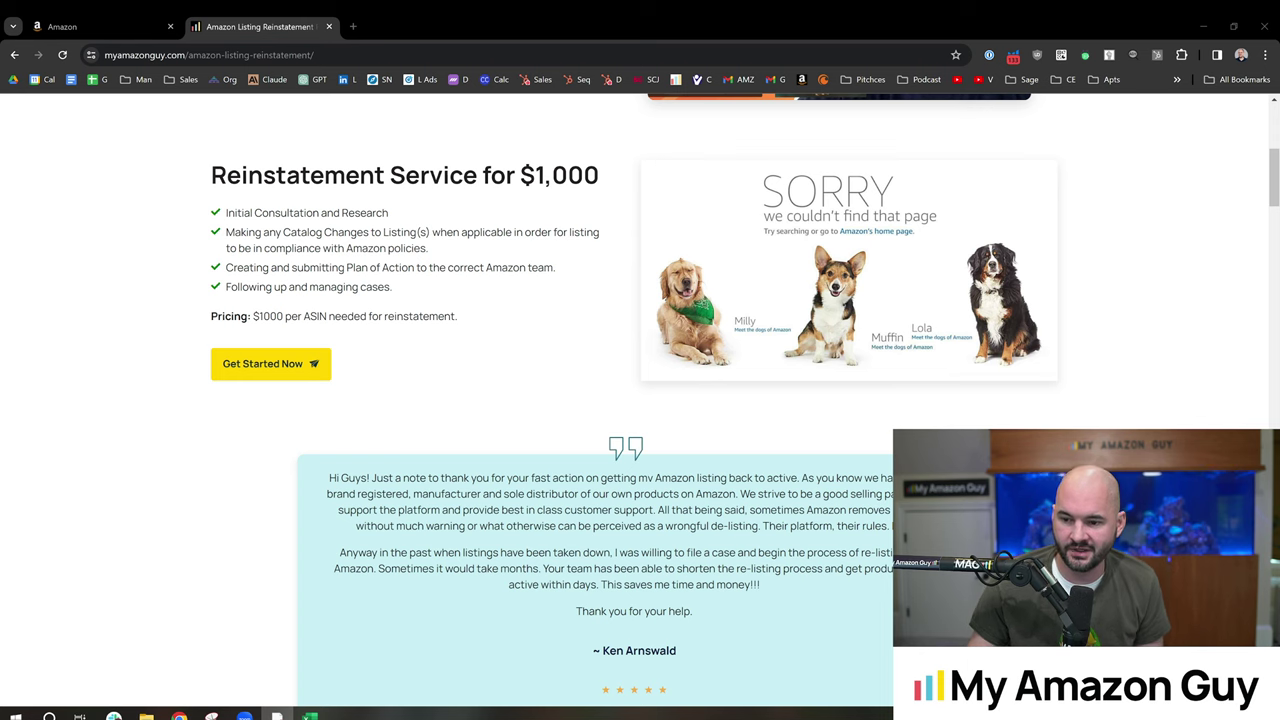
Reopen the closed Fix Your Products tab with its 740 inactive listings
key(ctrl+shift+t)
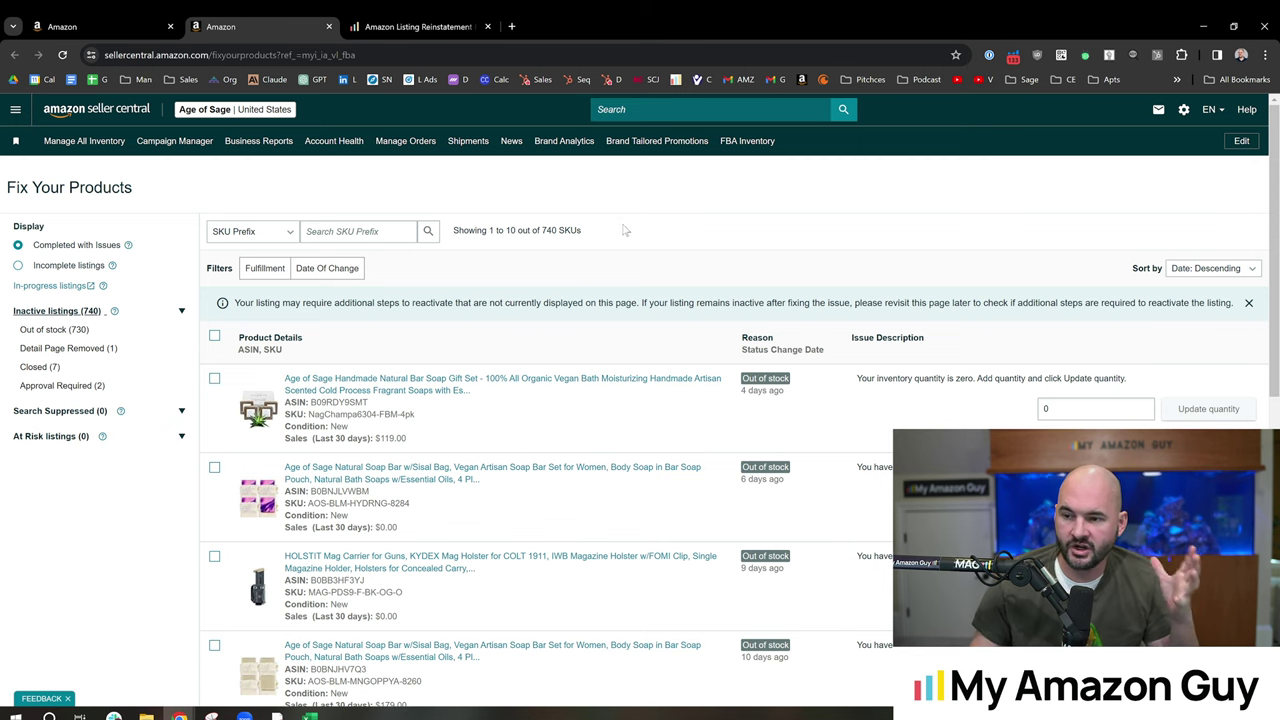
Filter Fix Your Products to Search Suppressed (0) listings, which shows nothing
drag(141, 192, 4, 193)
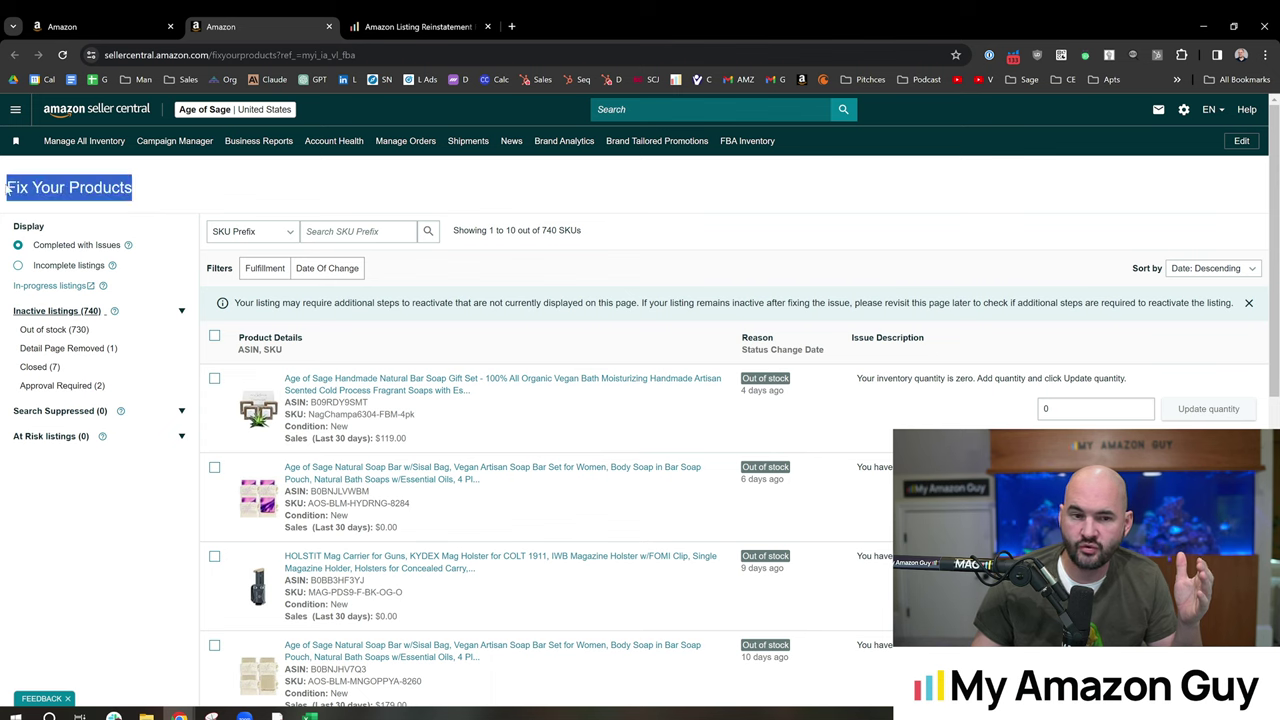
click(158, 195)
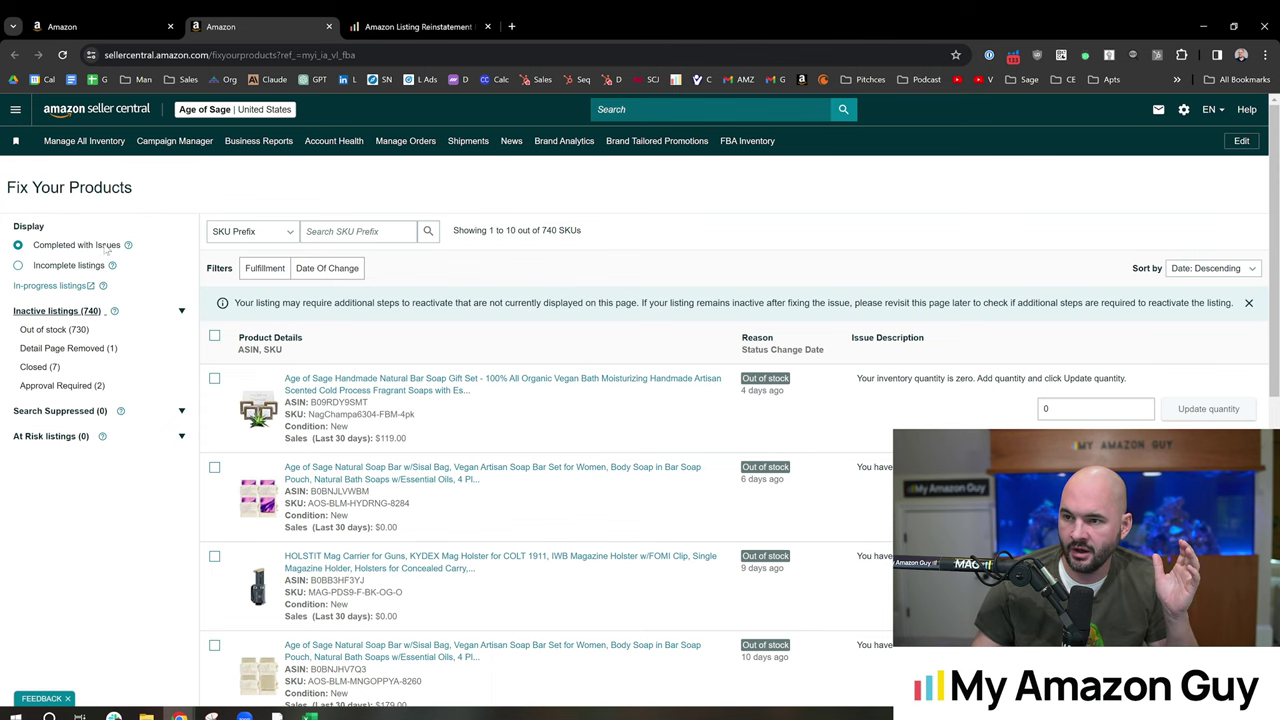
click(125, 20)
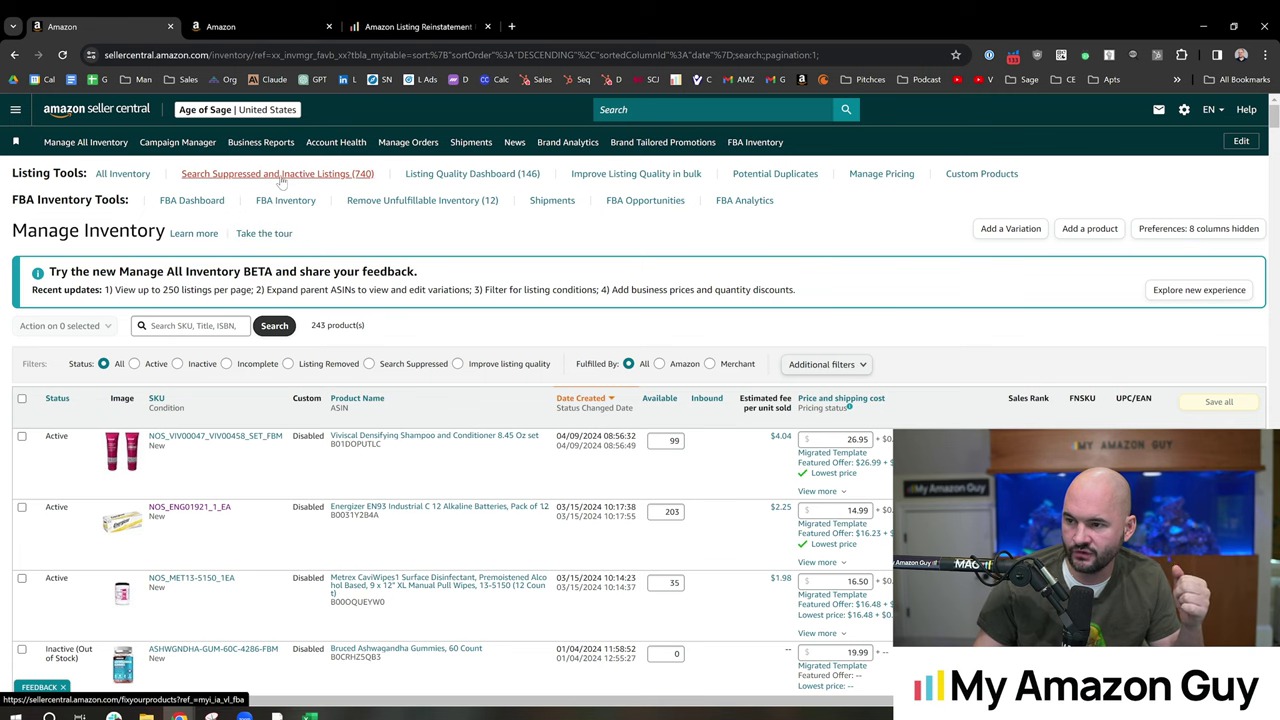
click(267, 28)
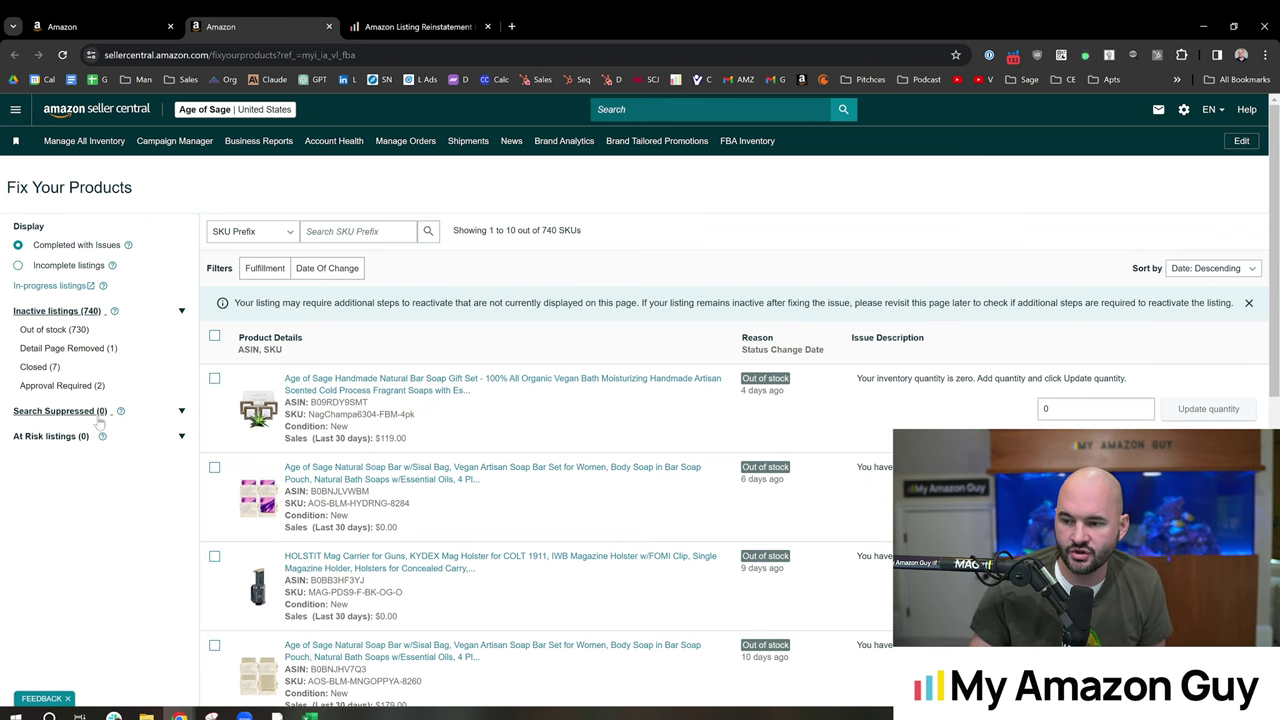
click(60, 411)
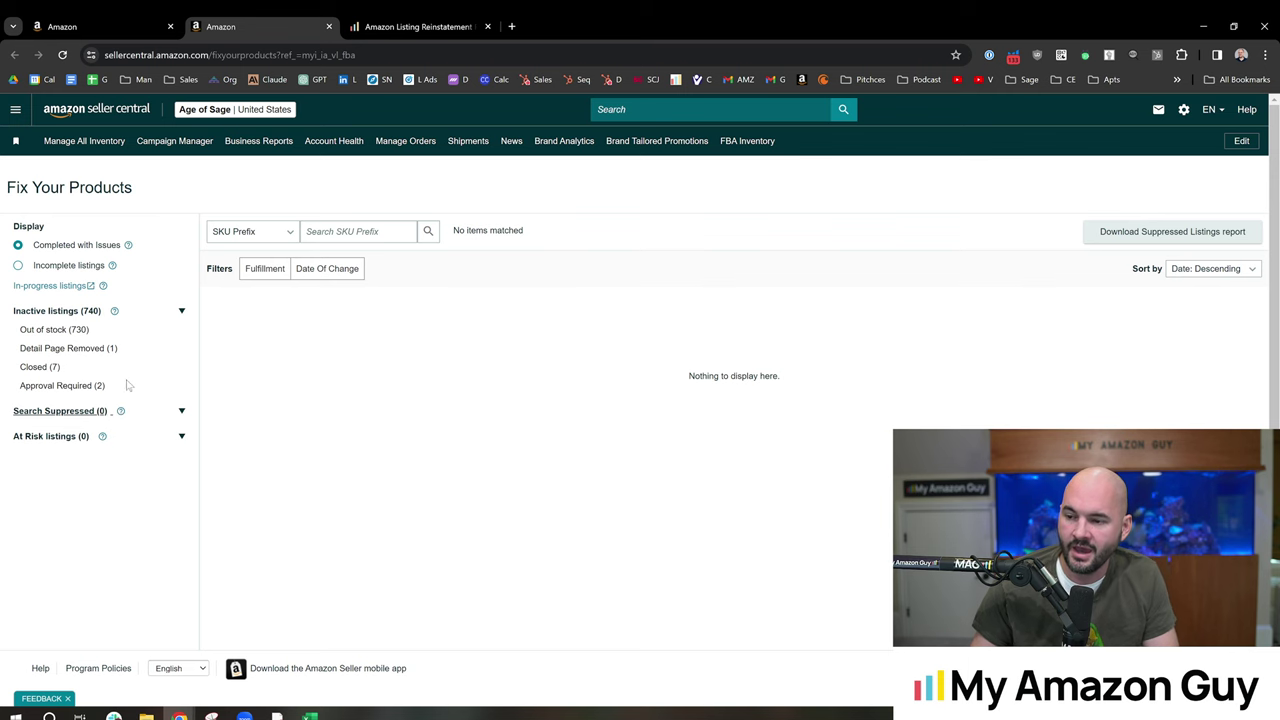
In a new tab, visit the Age of Sage Amazon store and view the soap four-pack
click(511, 26)
text(m)
key(BackSpace)
key(BackSpace)
text(a)
key(Return)
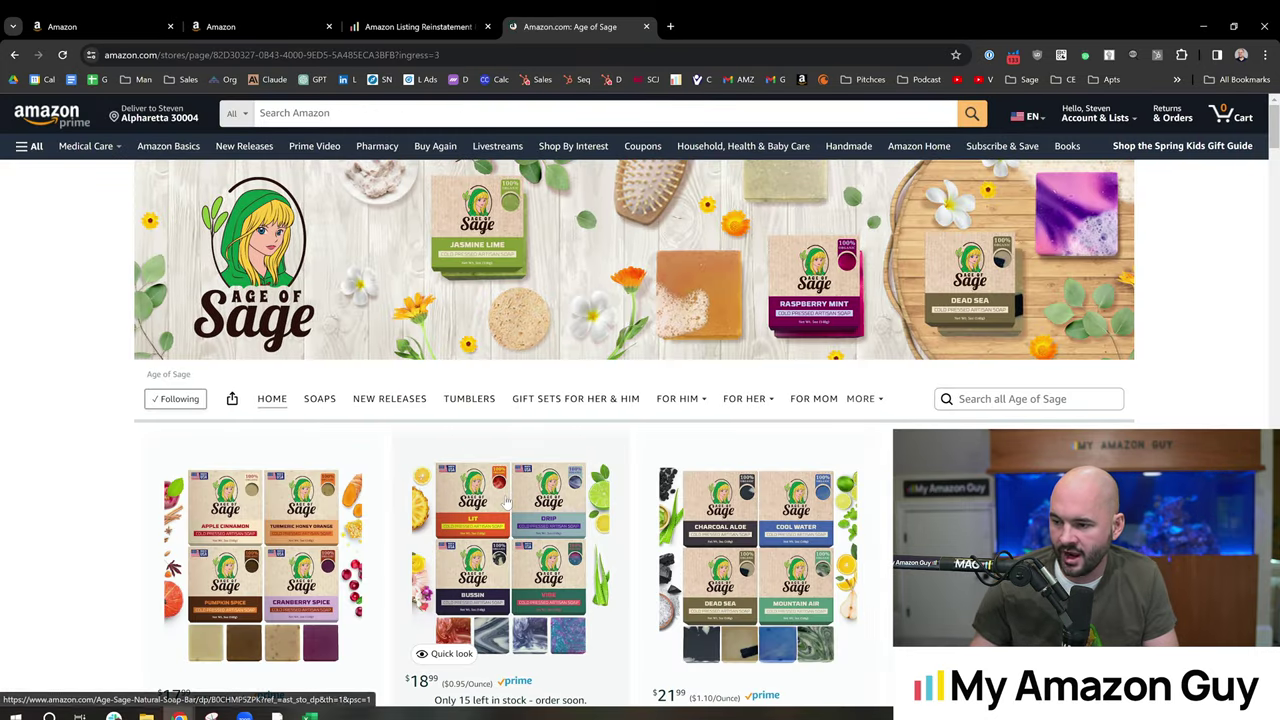
click(503, 500)
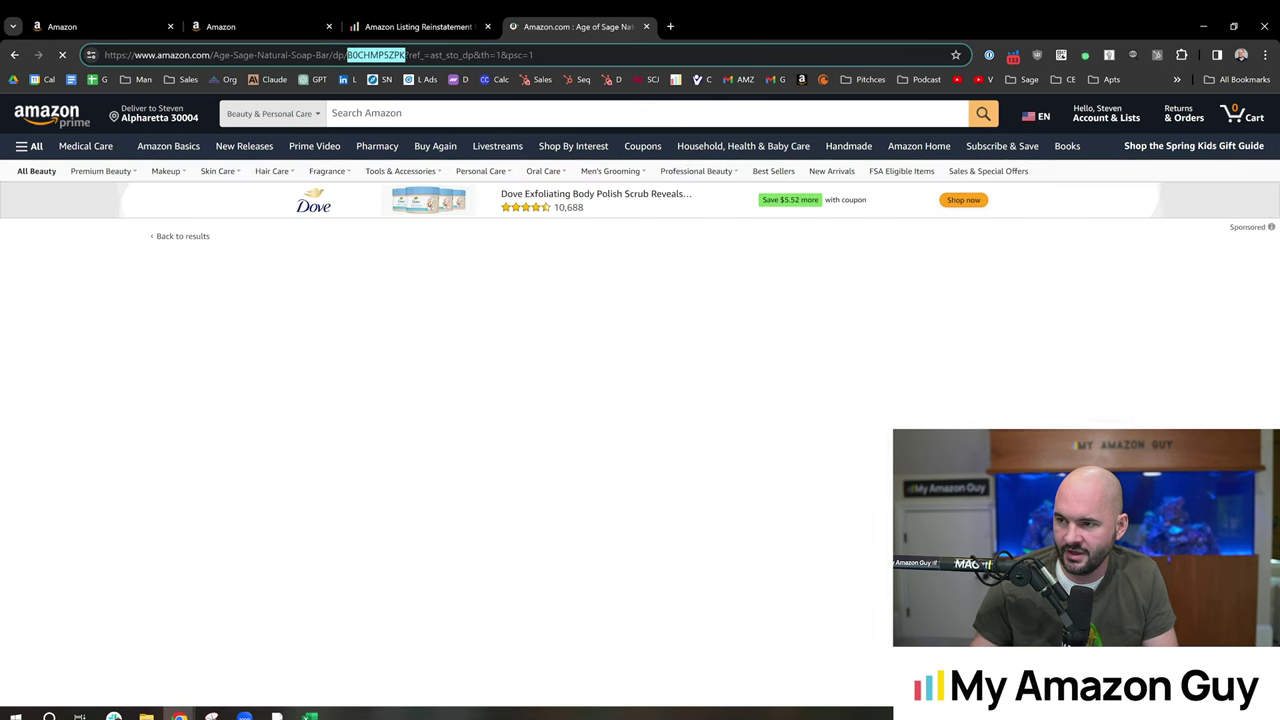
Search Amazon for ASIN B0CHMP5ZPK and open the Age of Sage soap bar result
click(46, 115)
click(330, 113)
text(B0CHMP5ZPK)
key(Return)
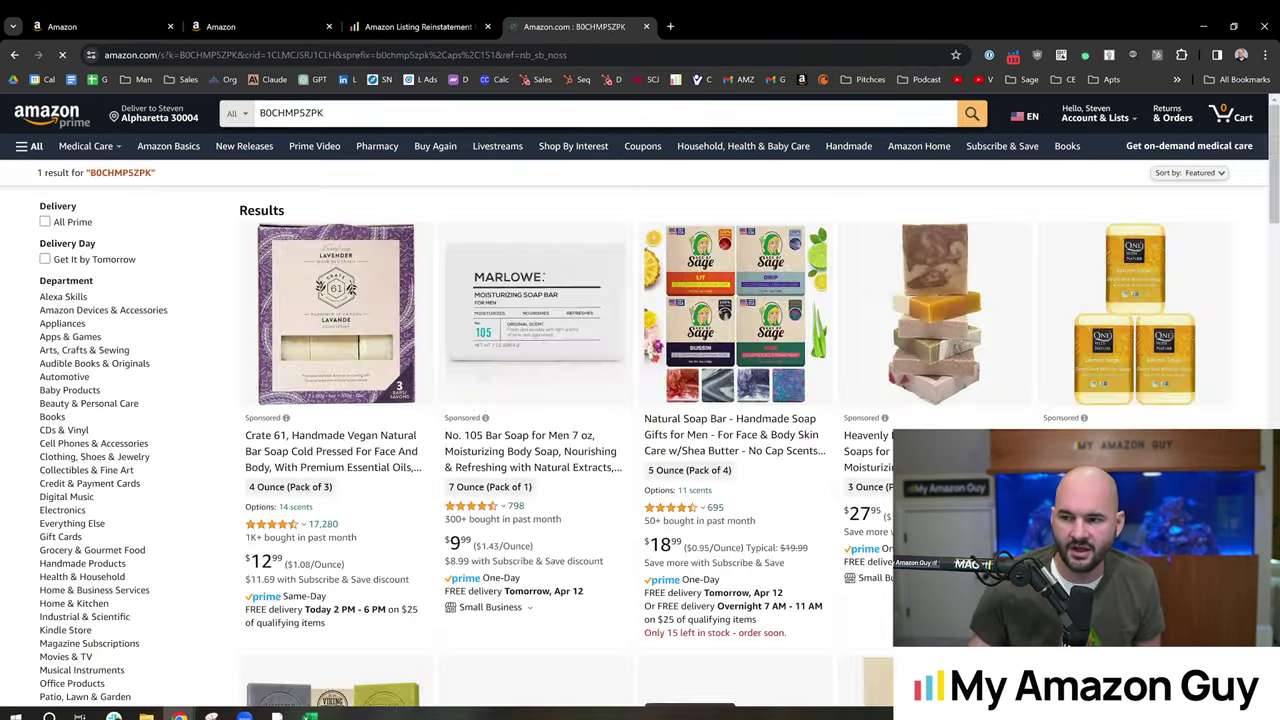
scroll(720, 316, down, 3)
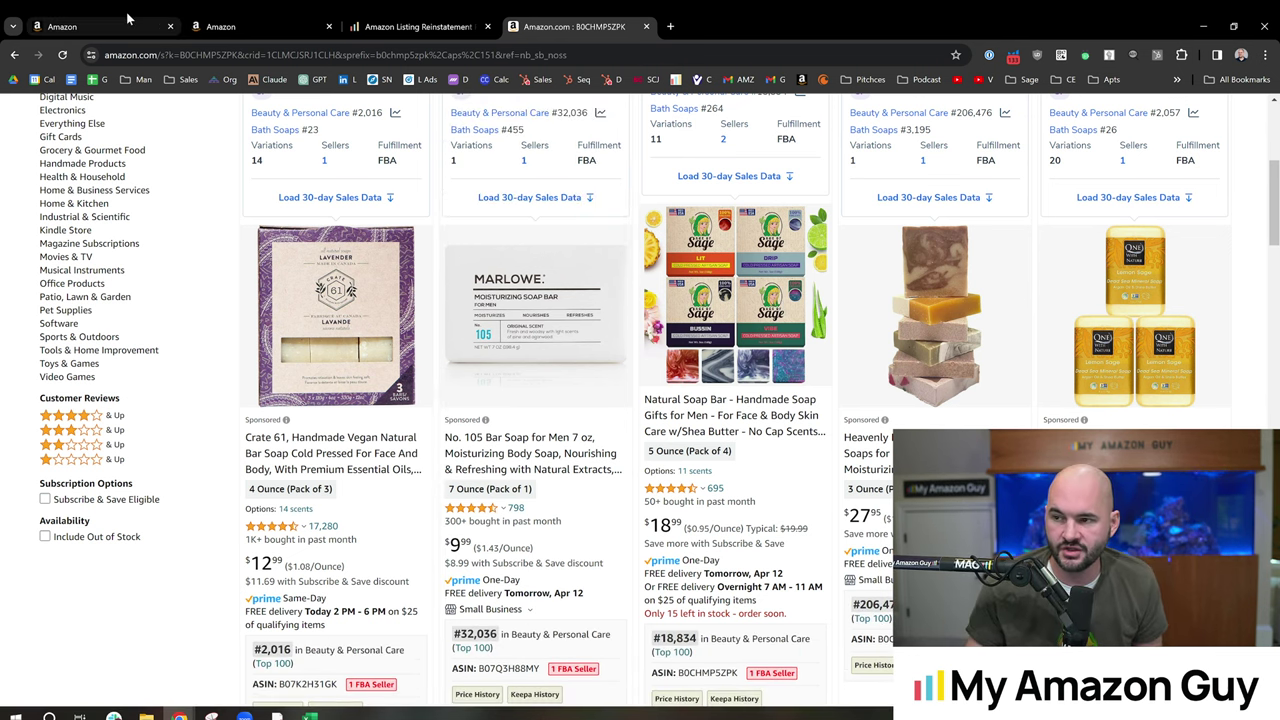
mouse_move(142, 18)
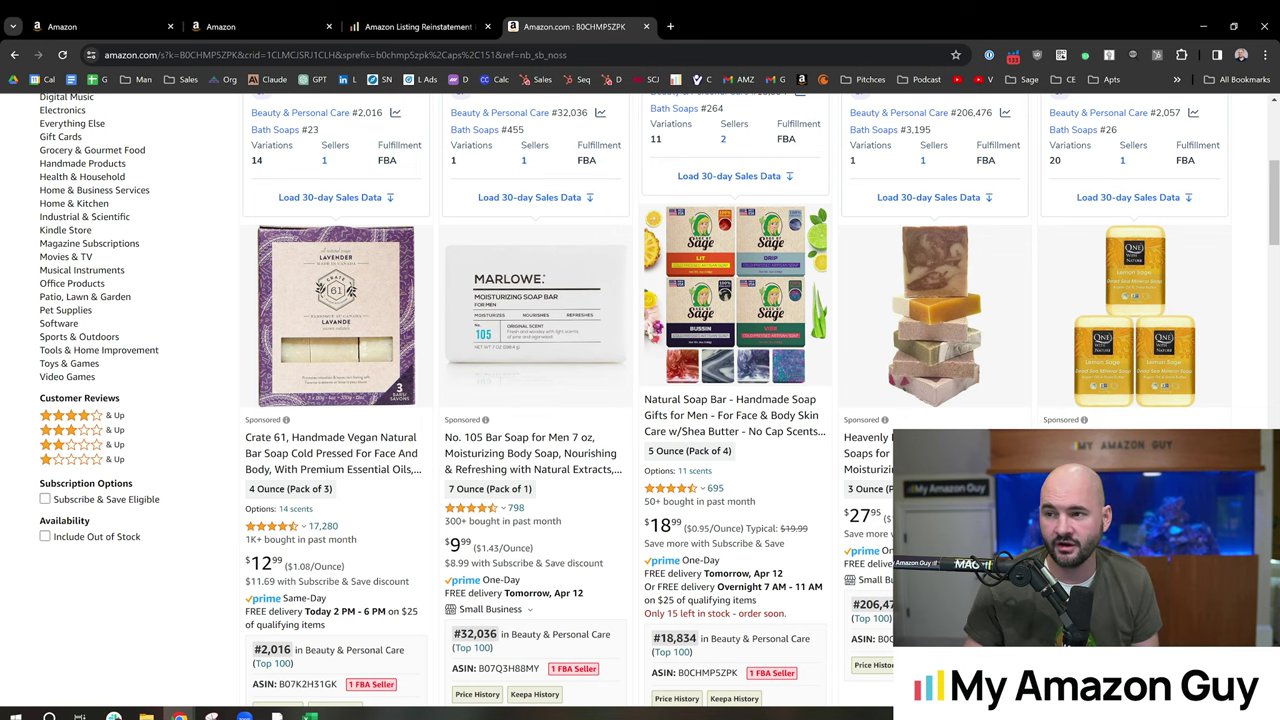
click(740, 330)
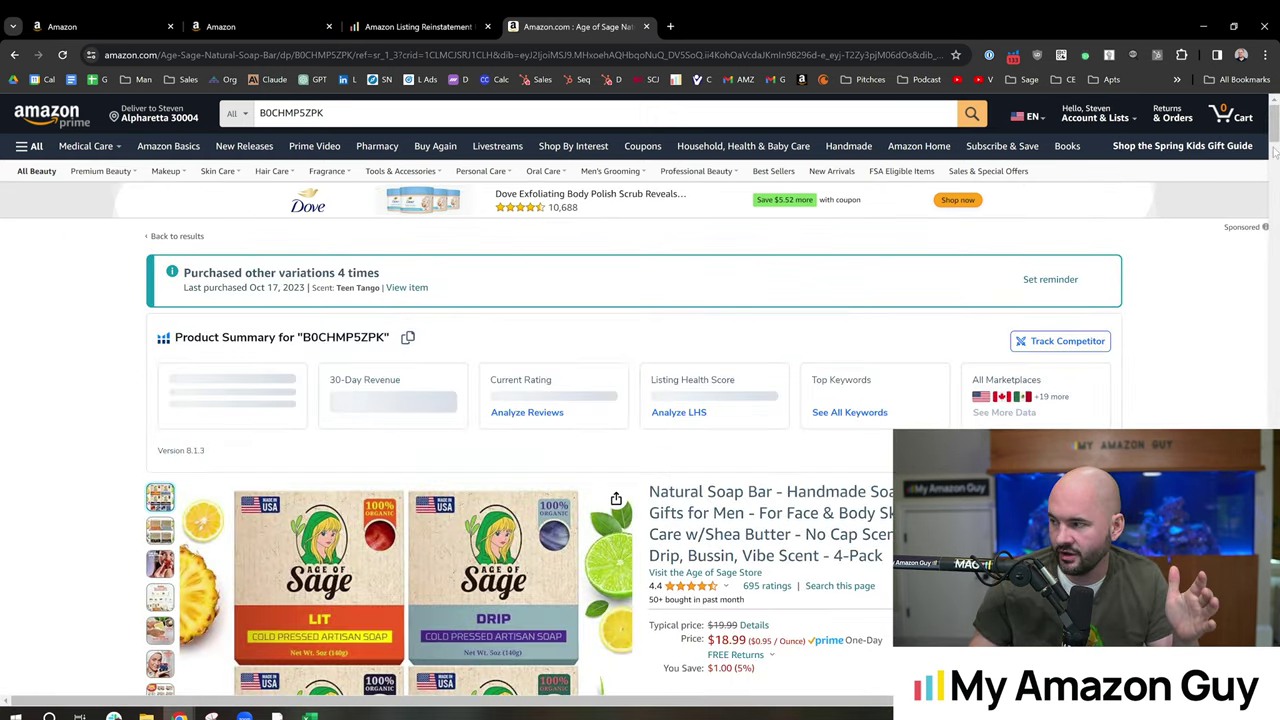
Scroll to Product details and highlight Best Sellers Rank #18,834 Beauty, #264 Bath Soaps
scroll(1130, 233, down, 1)
scroll(640, 400, down, 3)
scroll(1268, 346, down, 20)
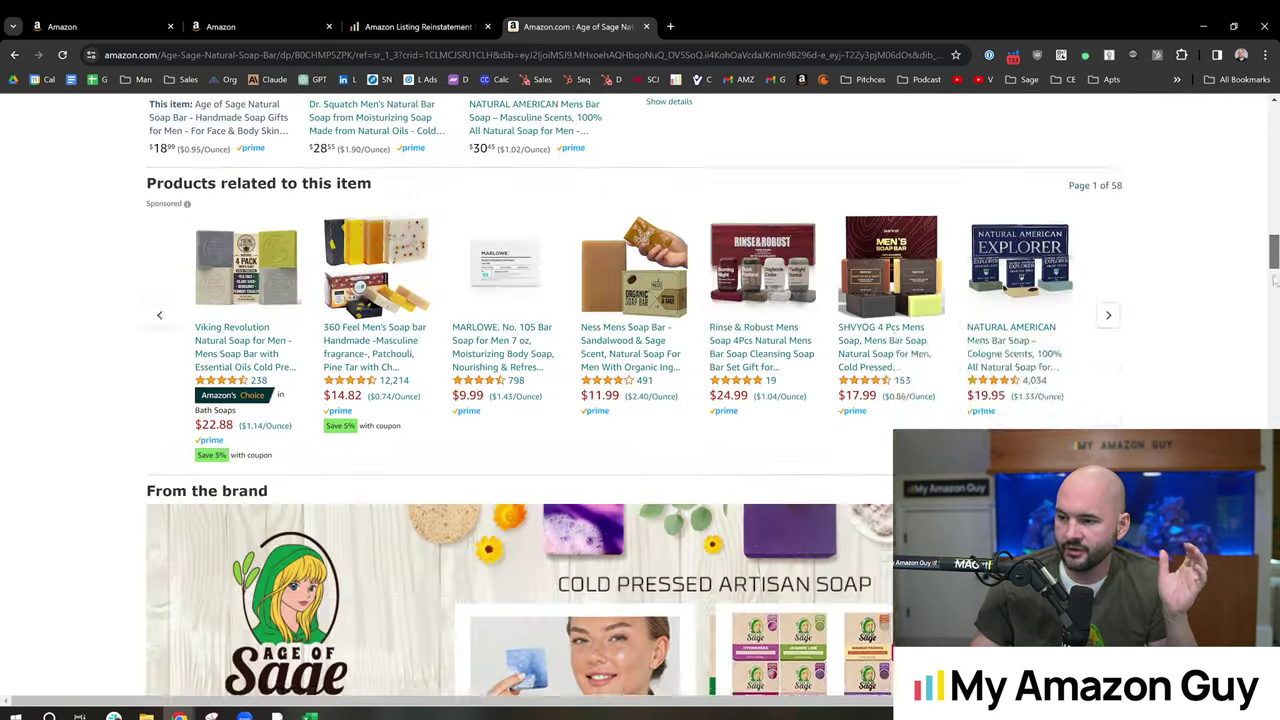
scroll(1268, 346, down, 20)
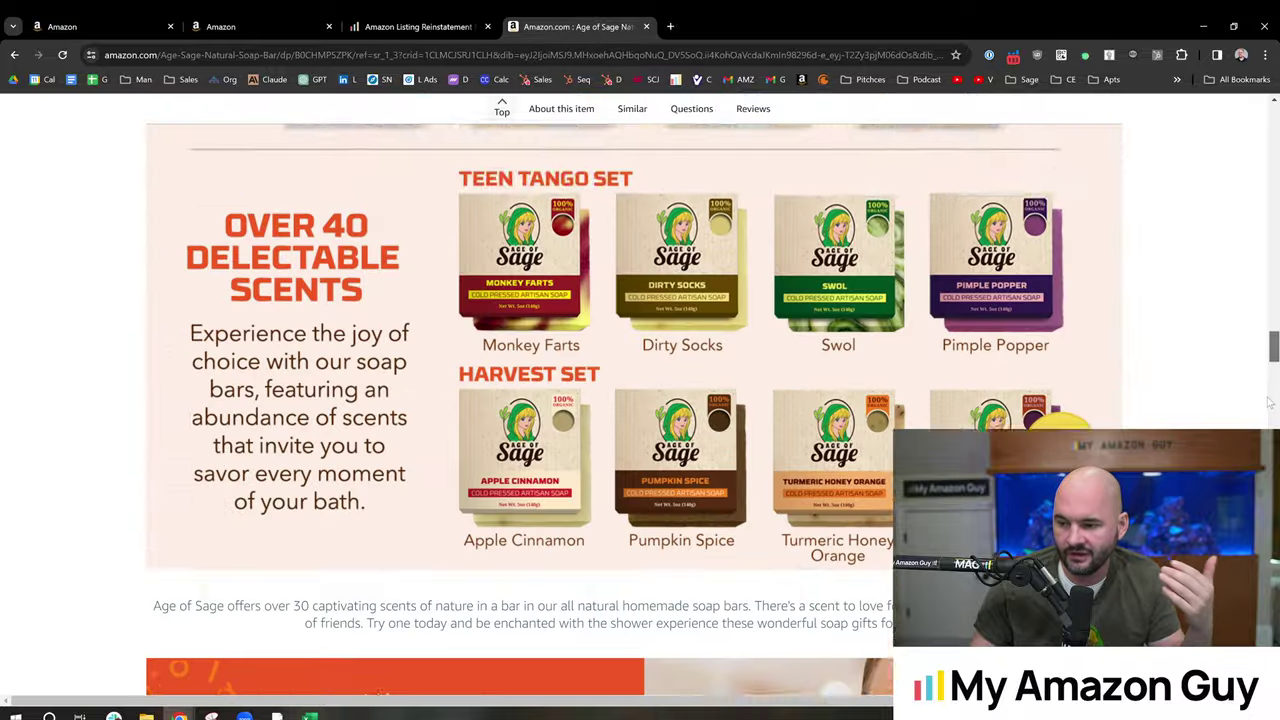
scroll(640, 400, down, 15)
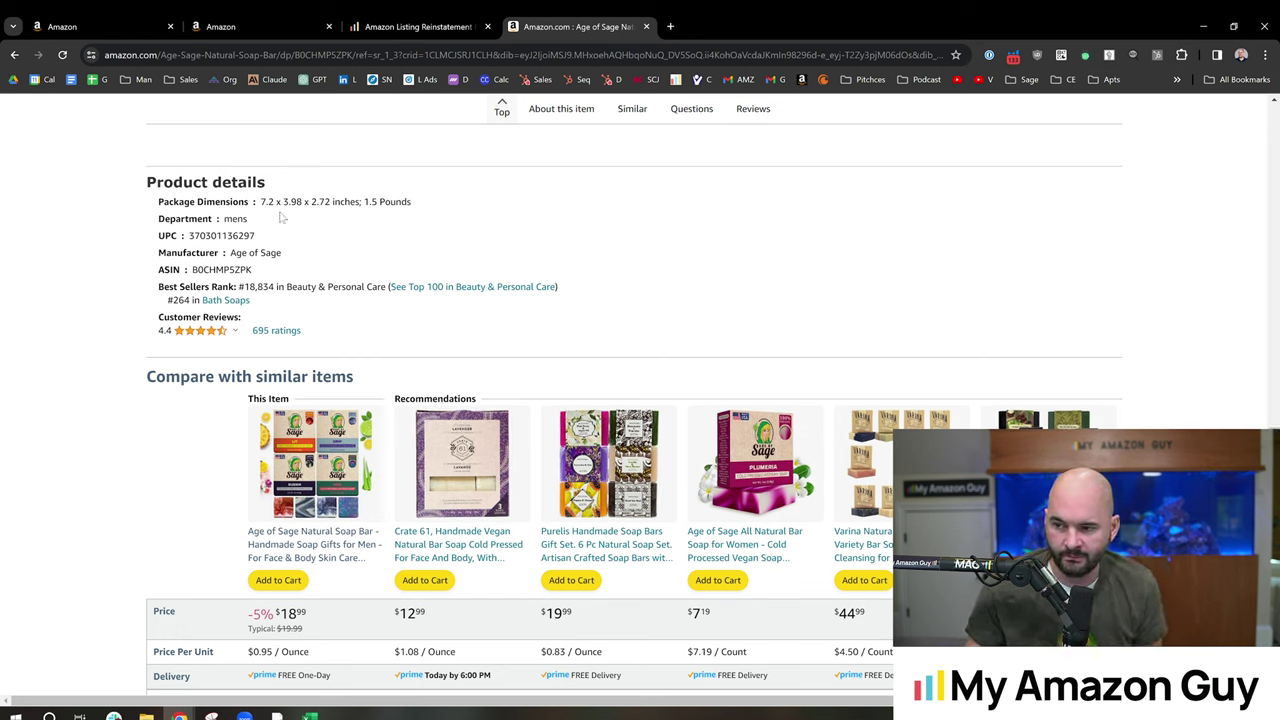
drag(133, 182, 372, 328)
click(285, 306)
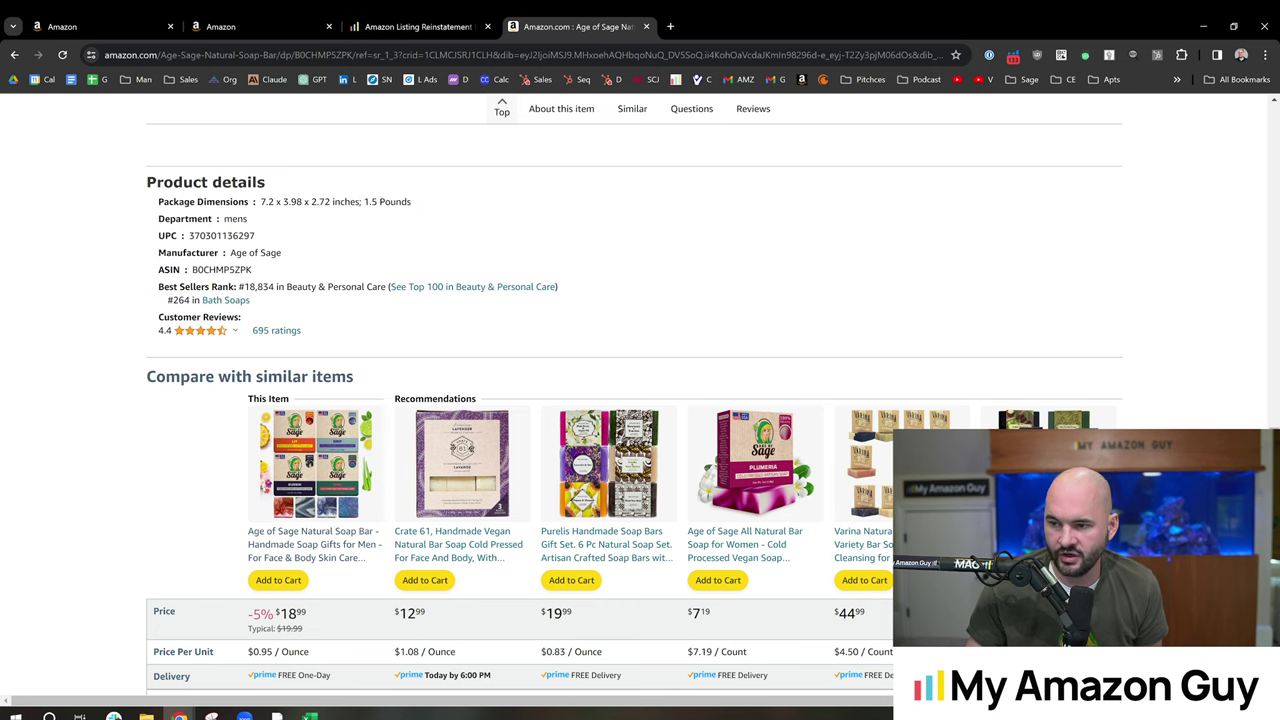
In Manage Inventory, review the Sales Rank column, top listing 9,560 in Beauty & Personal Care
click(112, 22)
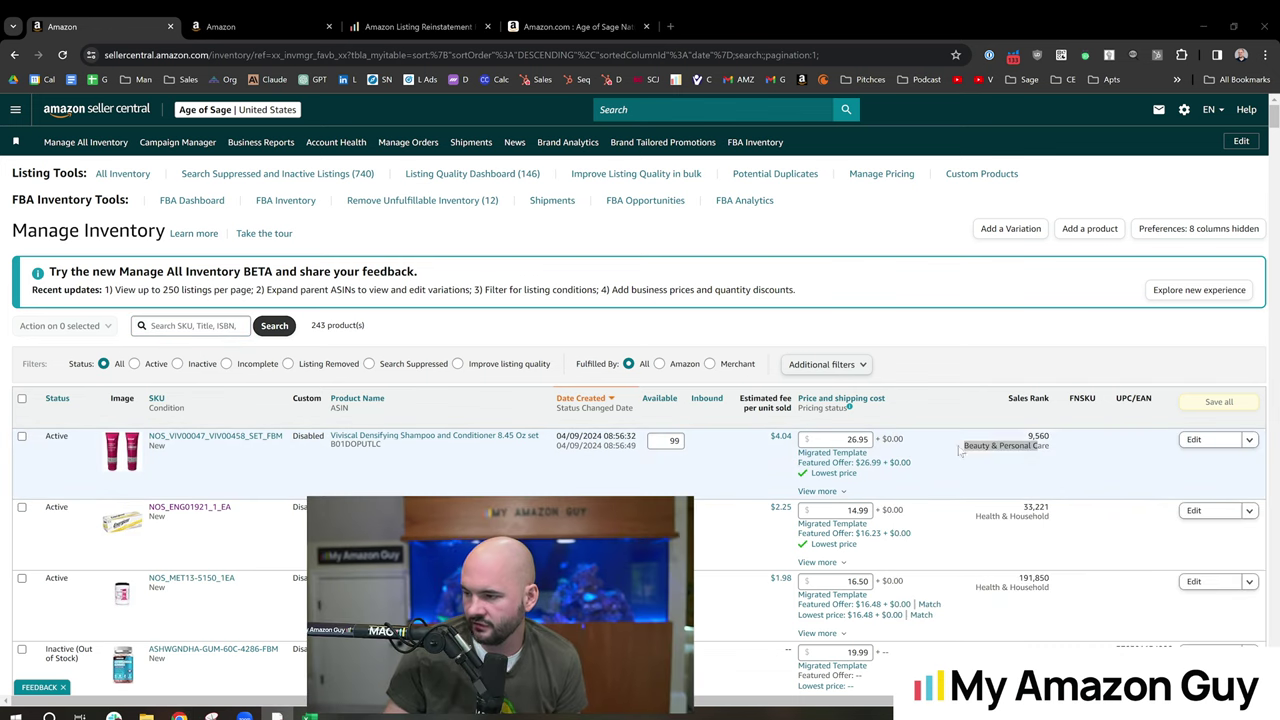
drag(963, 445, 1037, 446)
double_click(1017, 398)
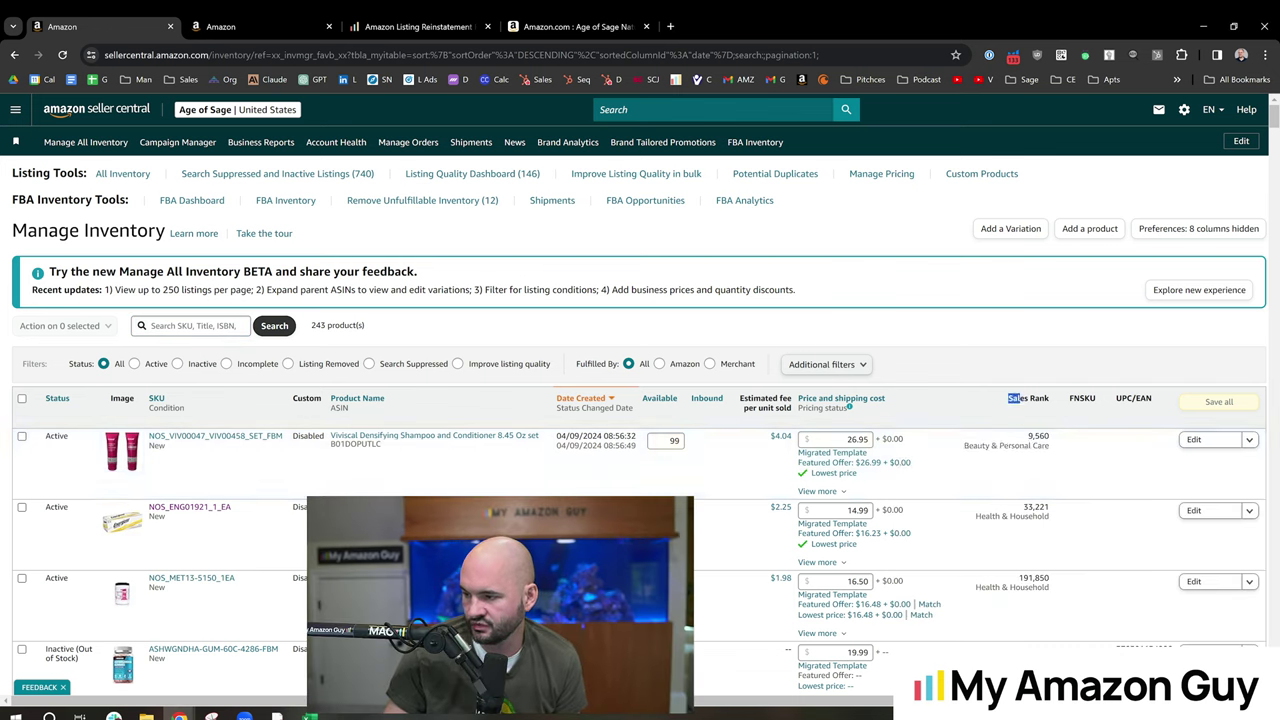
click(1192, 258)
click(1210, 230)
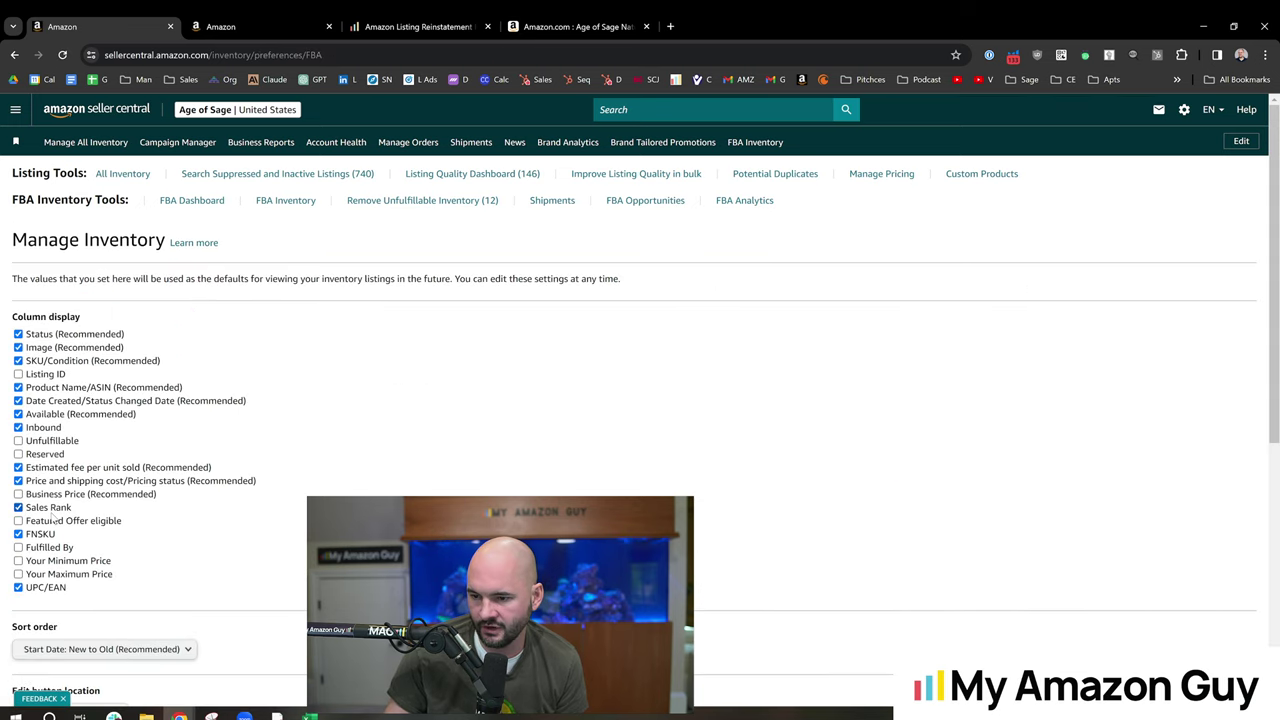
key(alt+Left)
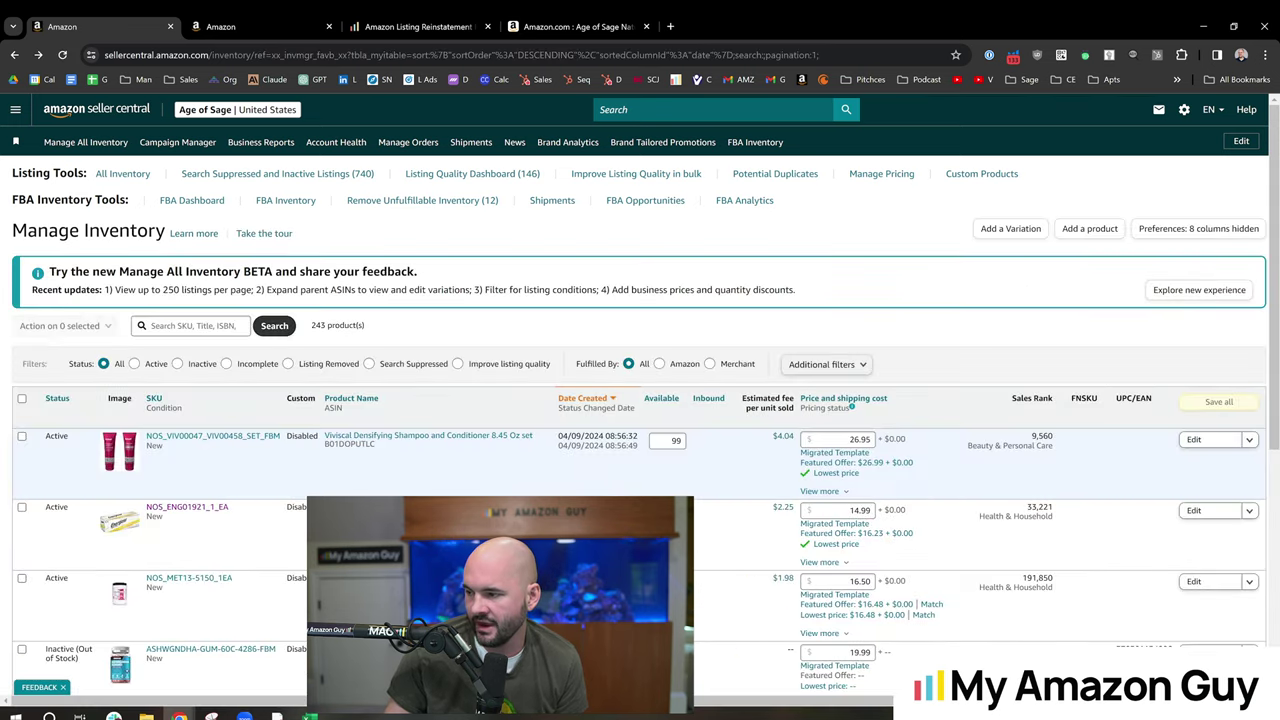
drag(1030, 445, 800, 462)
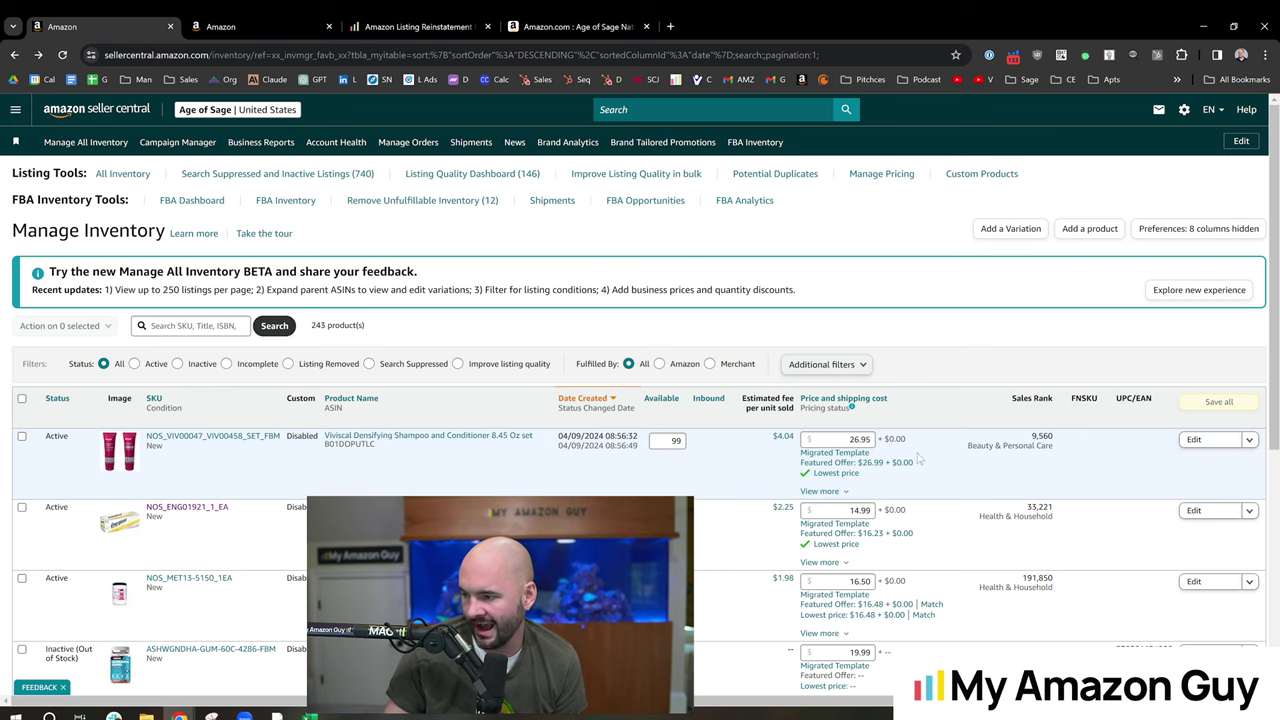
drag(1050, 445, 966, 445)
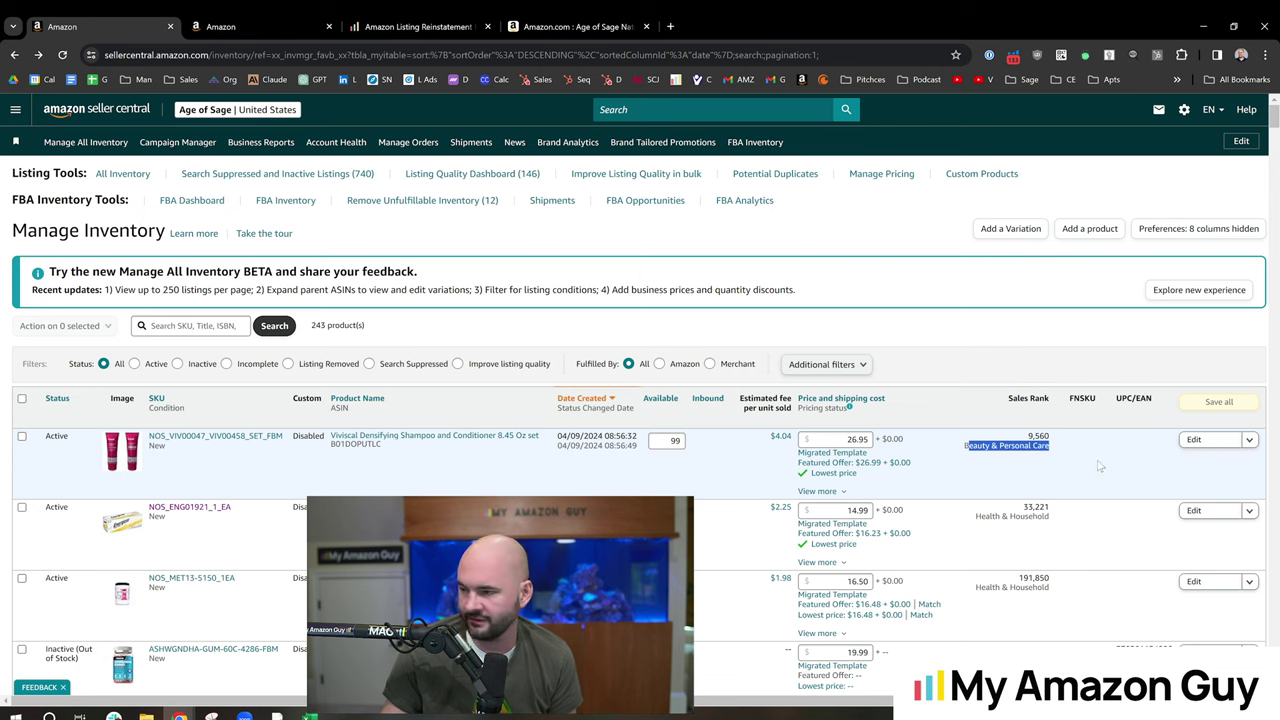
click(966, 445)
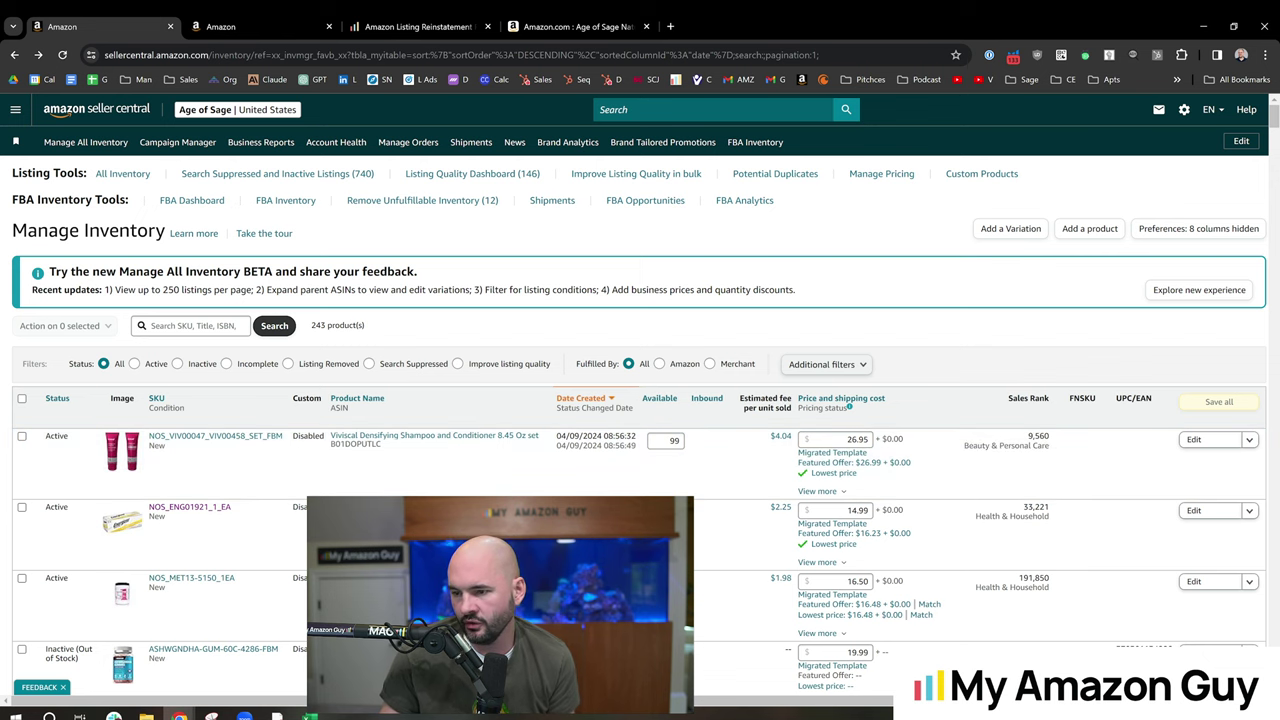
Search inventory for ASIN B0CHMP5ZPK and edit the listing, viewing its Product Details
click(190, 325)
text(B0CHMP5ZPK)
click(274, 325)
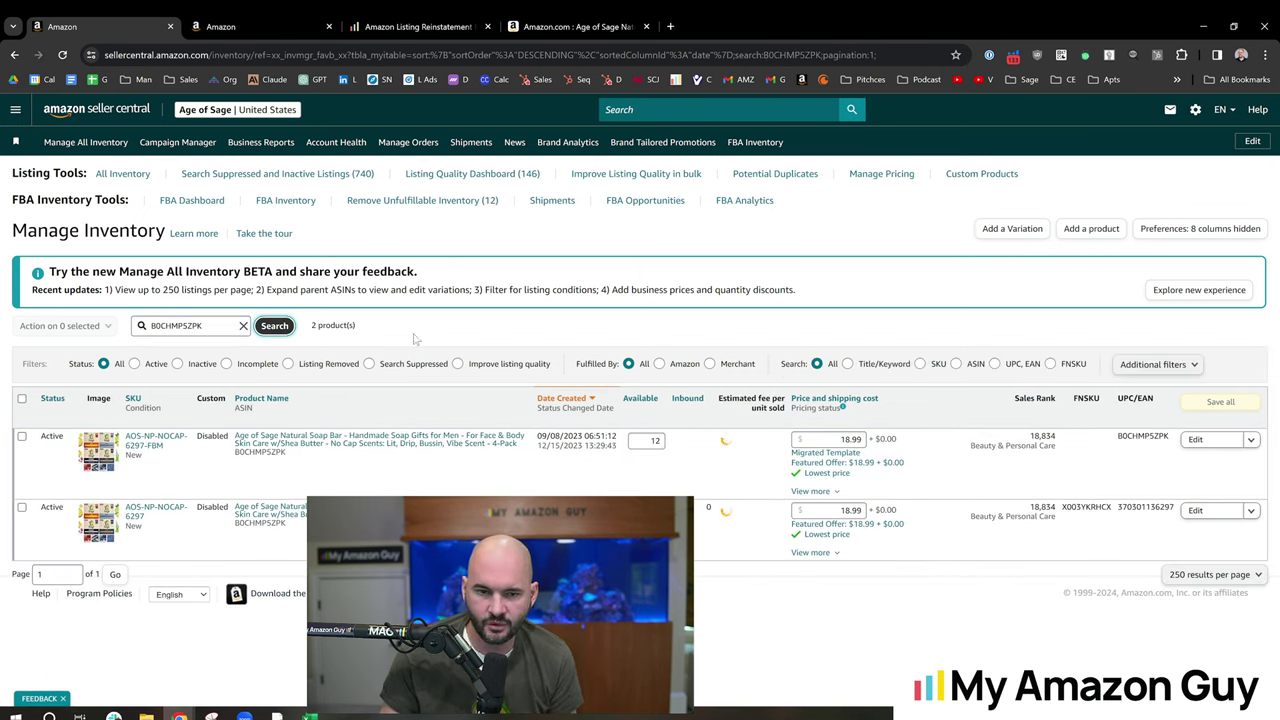
click(1208, 442)
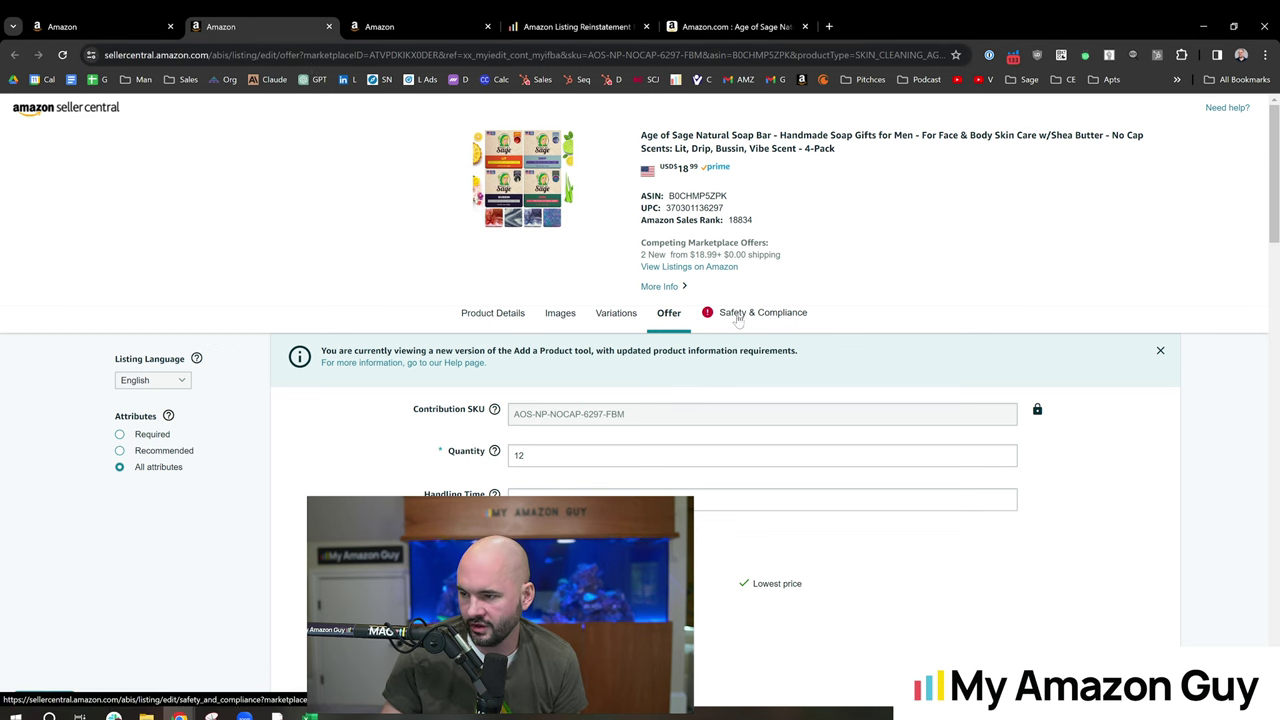
click(738, 319)
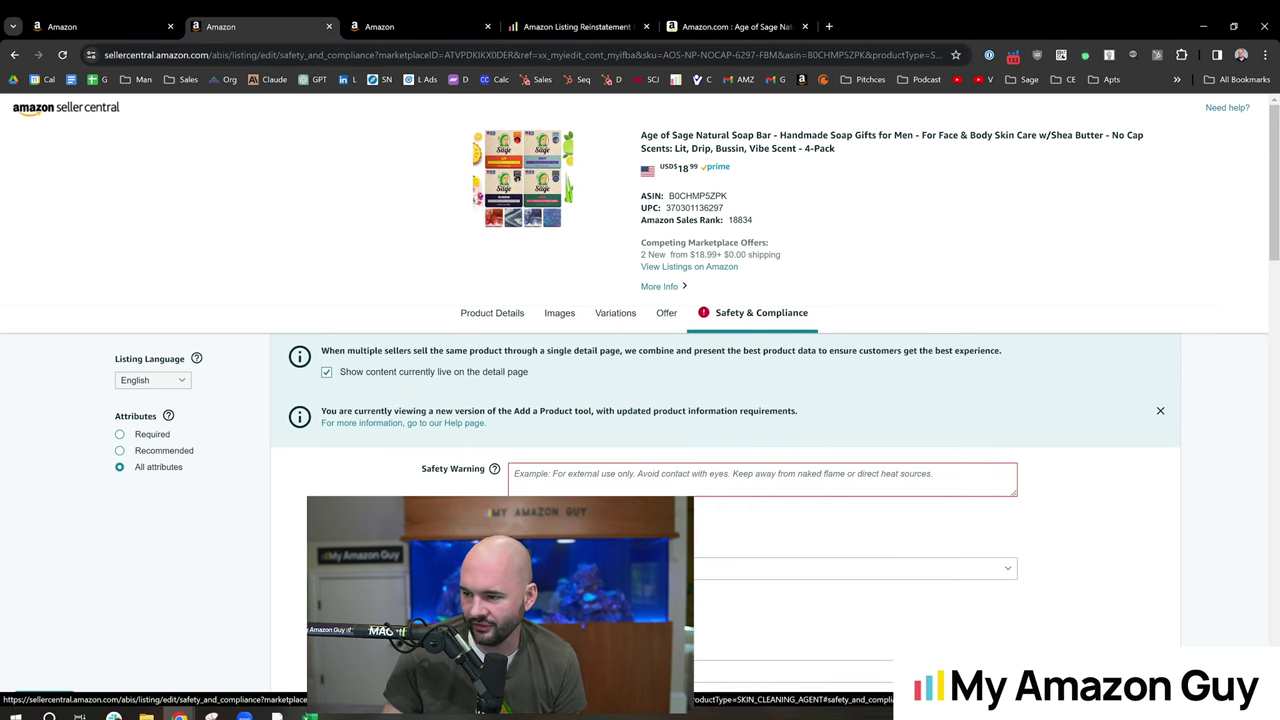
click(482, 322)
Locate the Item Type Keyword field and its bath-soaps value
scroll(540, 390, down, 1)
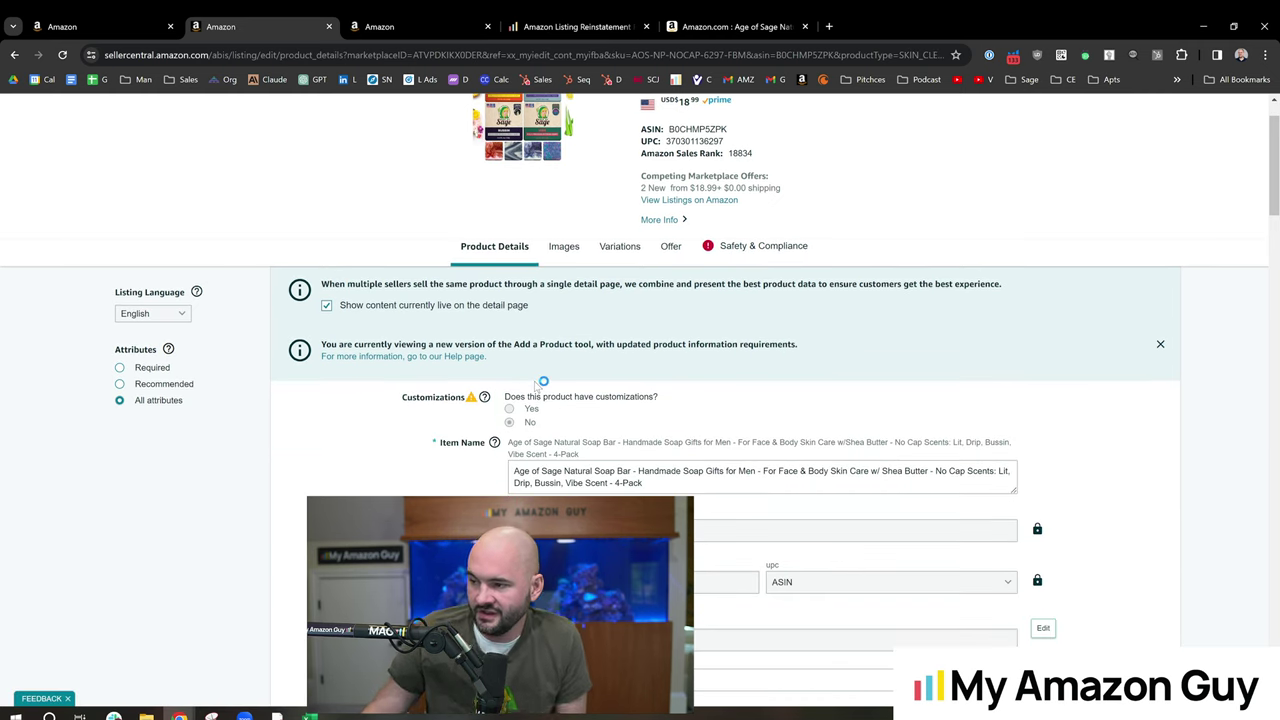
scroll(646, 340, down, 2)
right_click(514, 416)
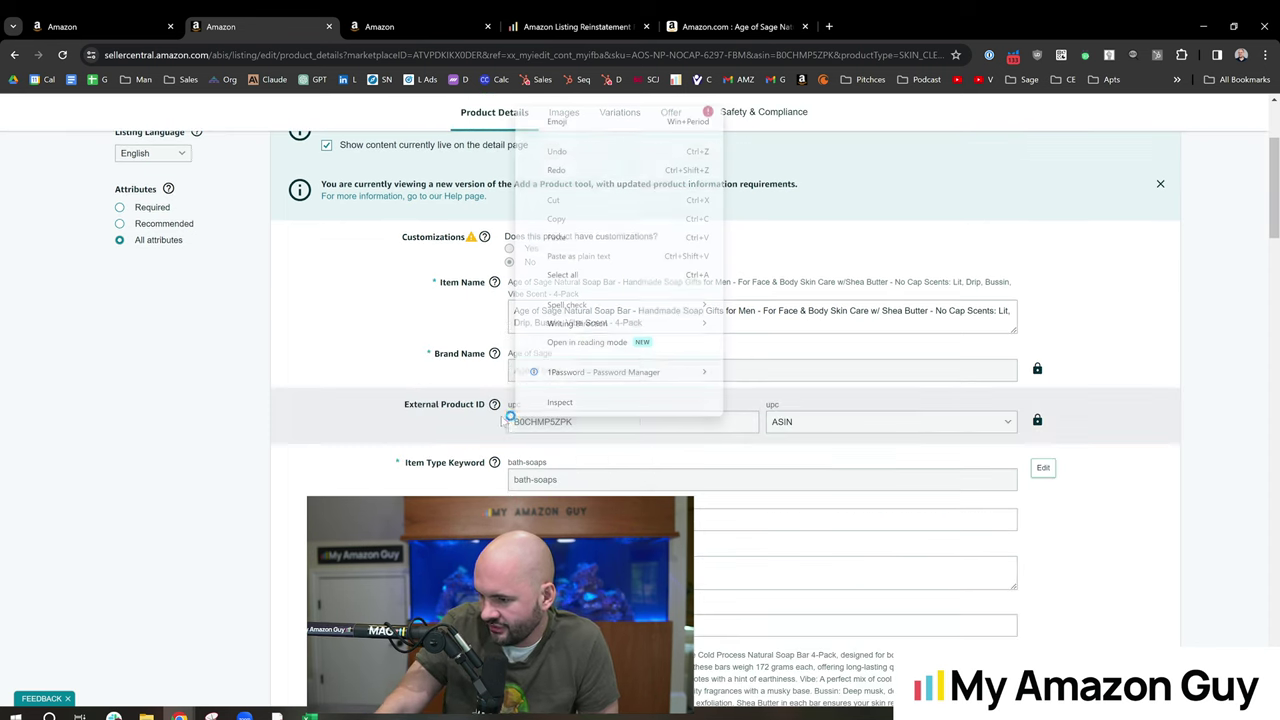
click(391, 386)
scroll(366, 386, down, 2)
scroll(450, 300, up, 5)
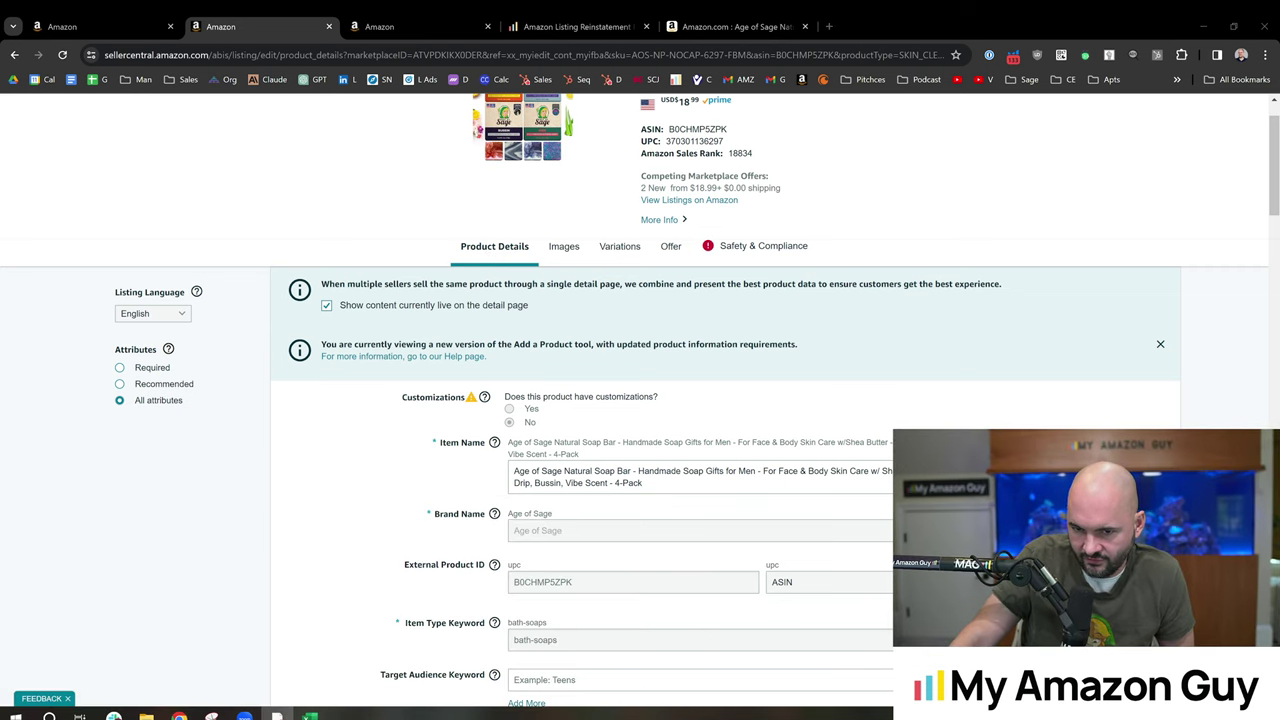
scroll(505, 398, down, 2)
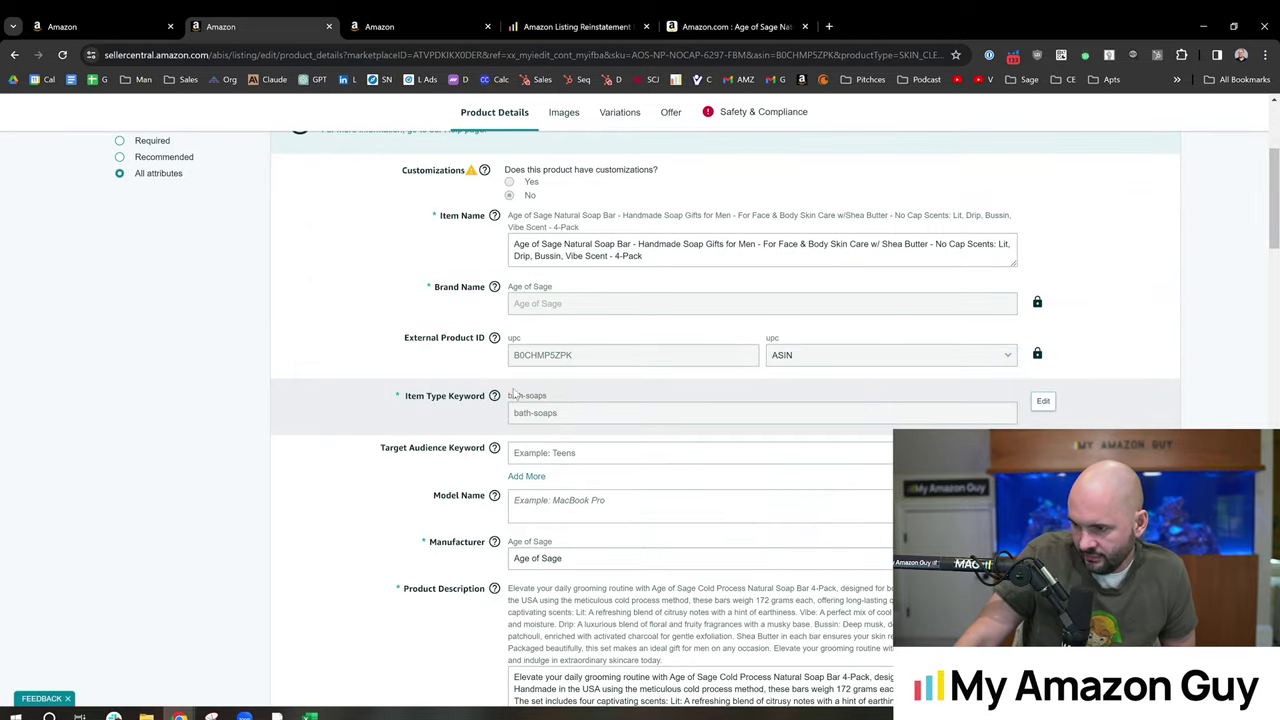
drag(403, 396, 466, 397)
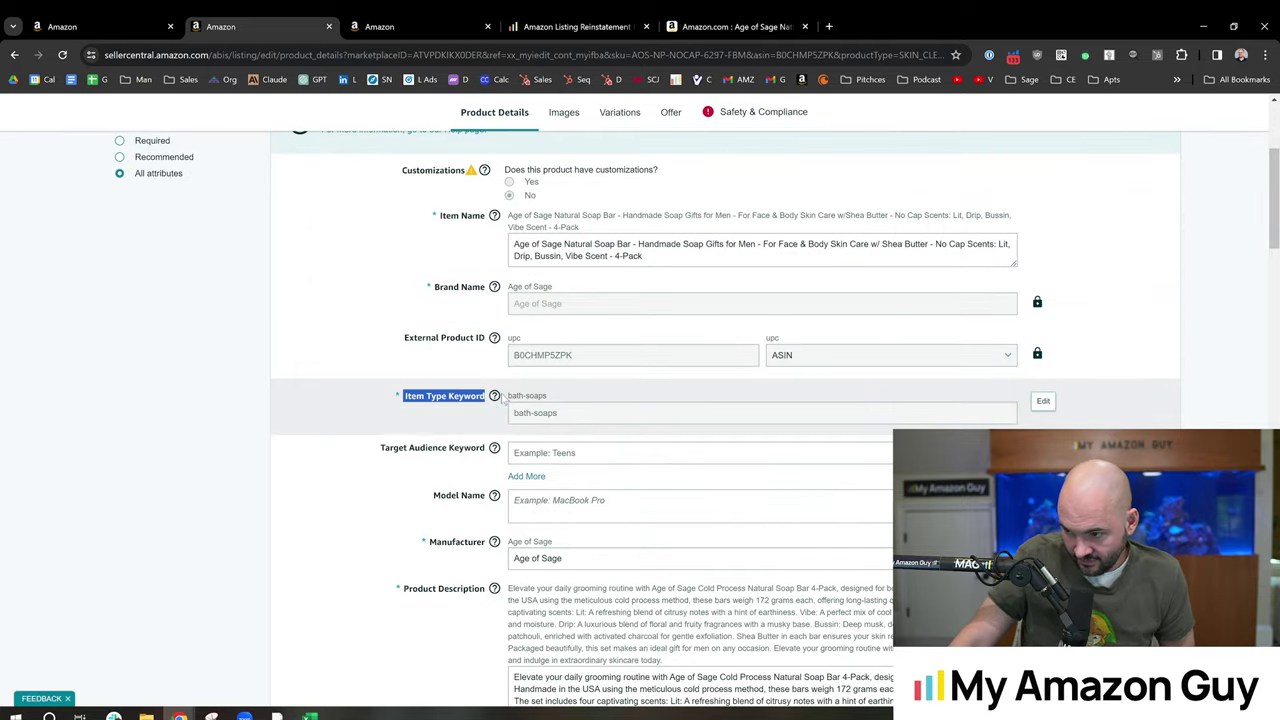
click(546, 384)
drag(553, 398, 525, 396)
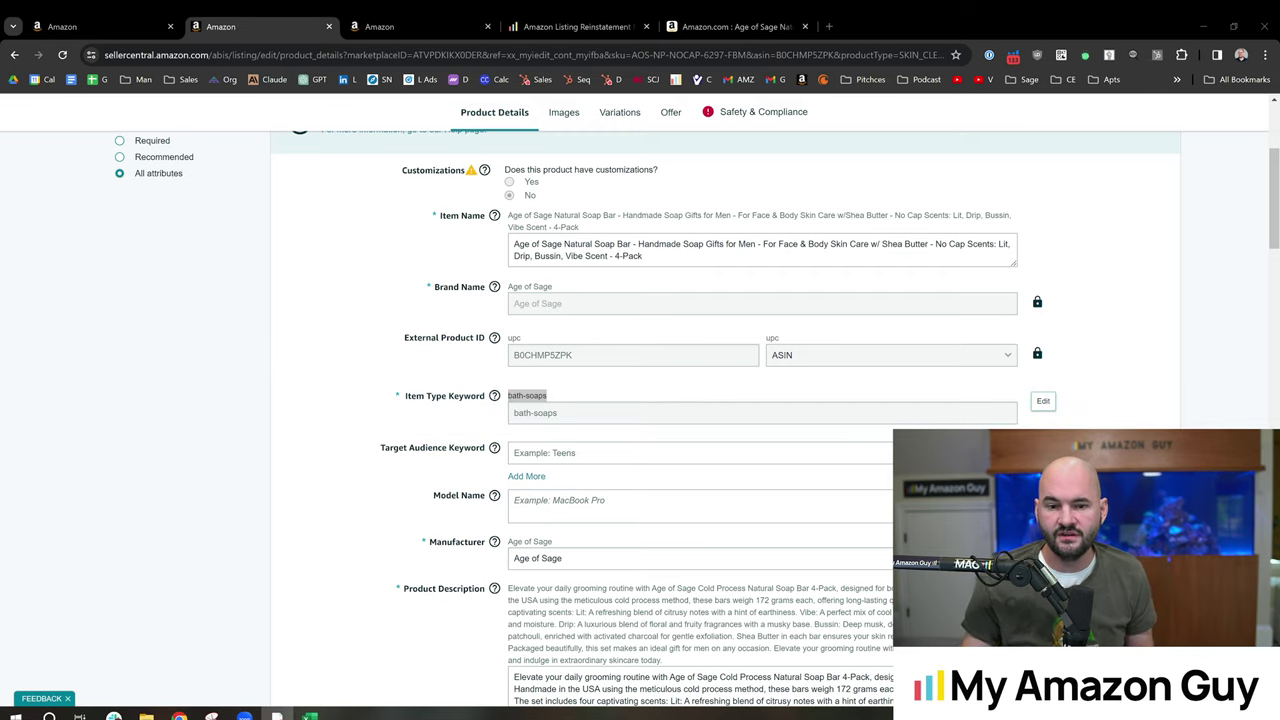
click(475, 428)
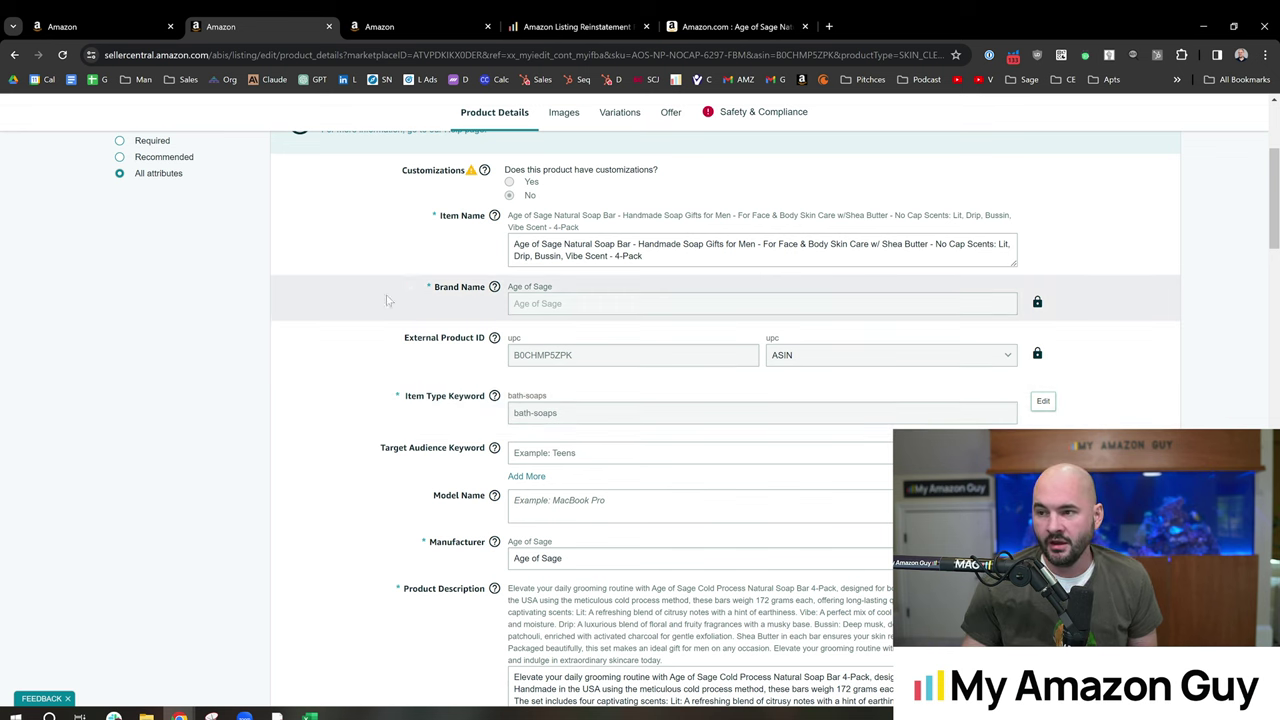
On the Amazon product page, check Best Sellers Rank and the 30-day Helium 10 rank chart
click(704, 20)
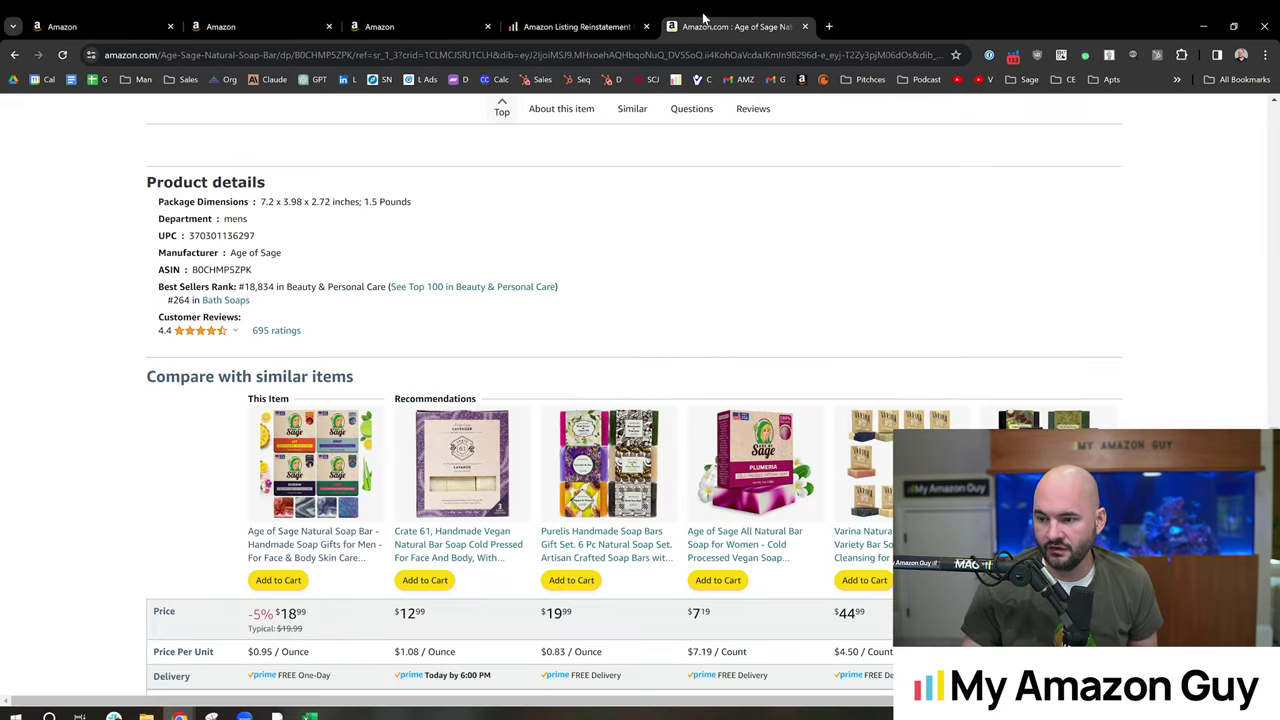
drag(157, 289, 238, 288)
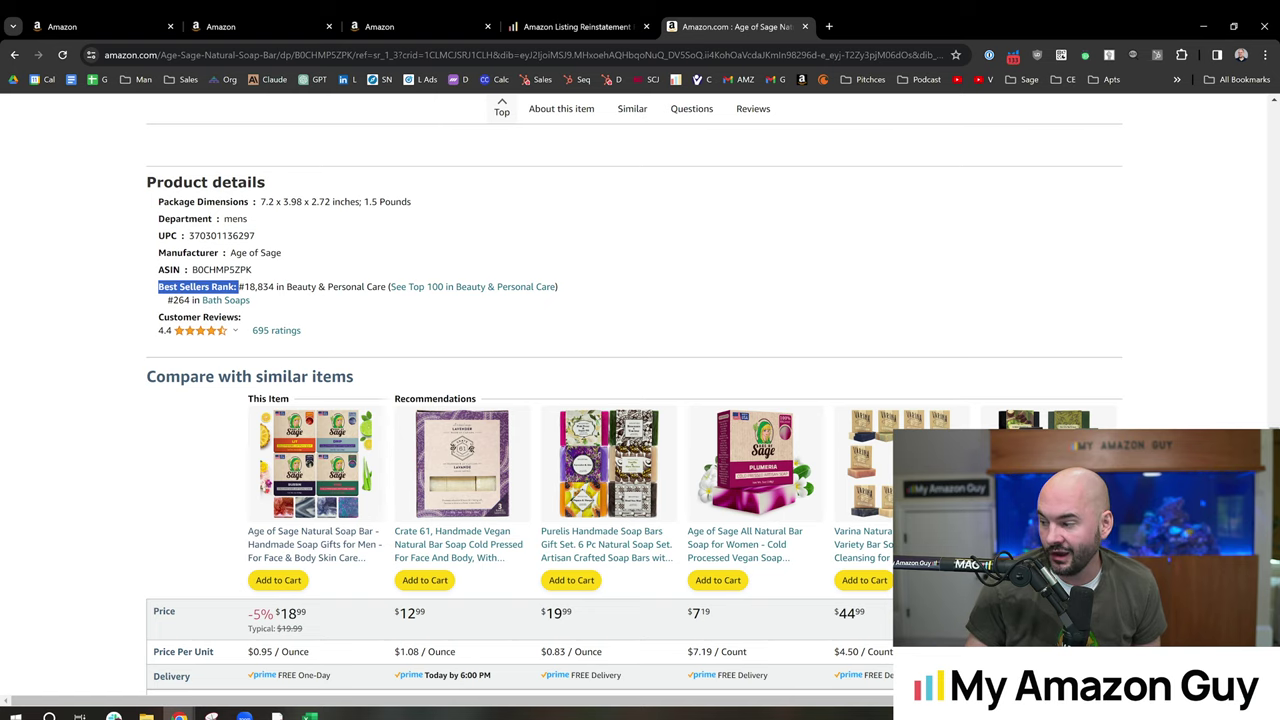
scroll(1233, 420, up, 15)
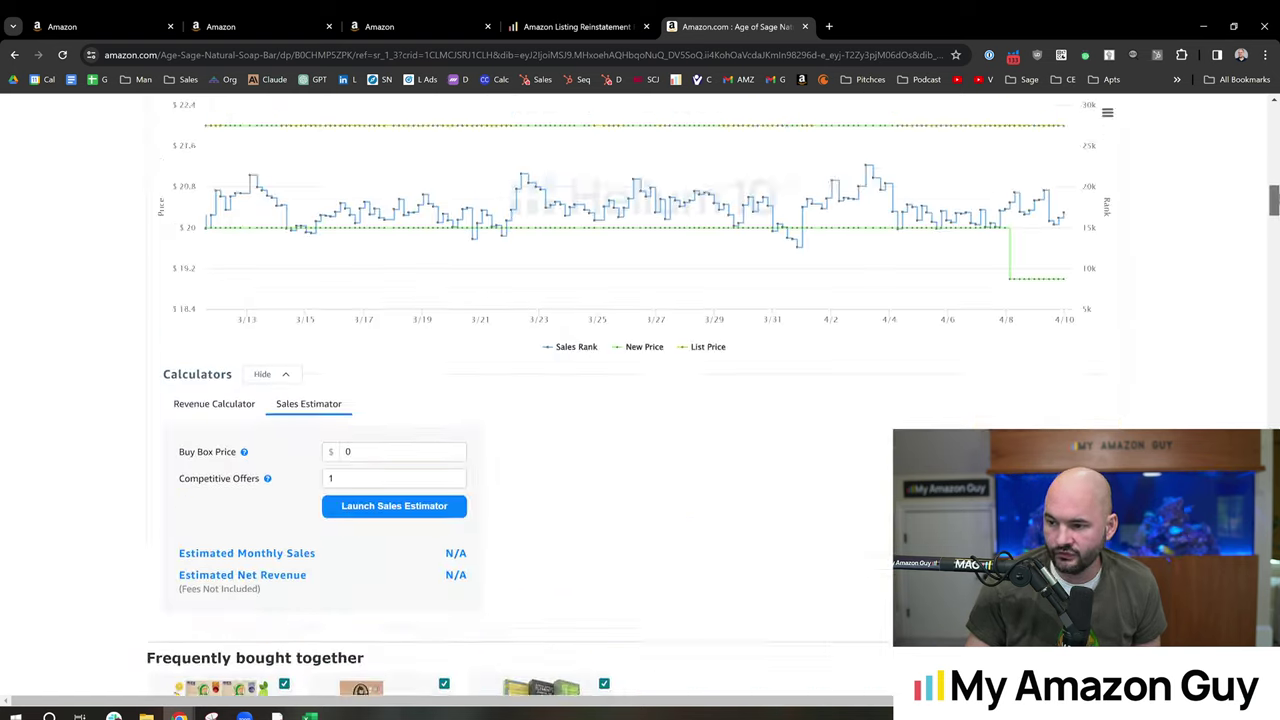
drag(1273, 197, 1275, 440)
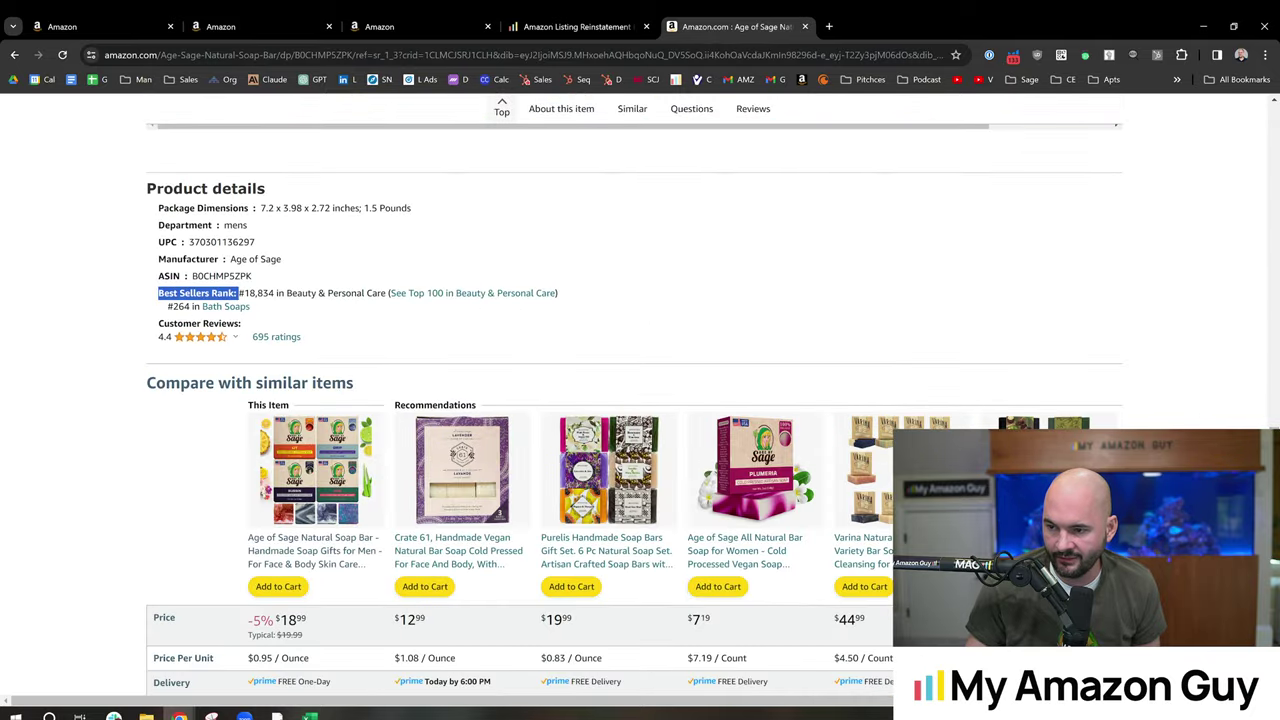
drag(170, 306, 176, 306)
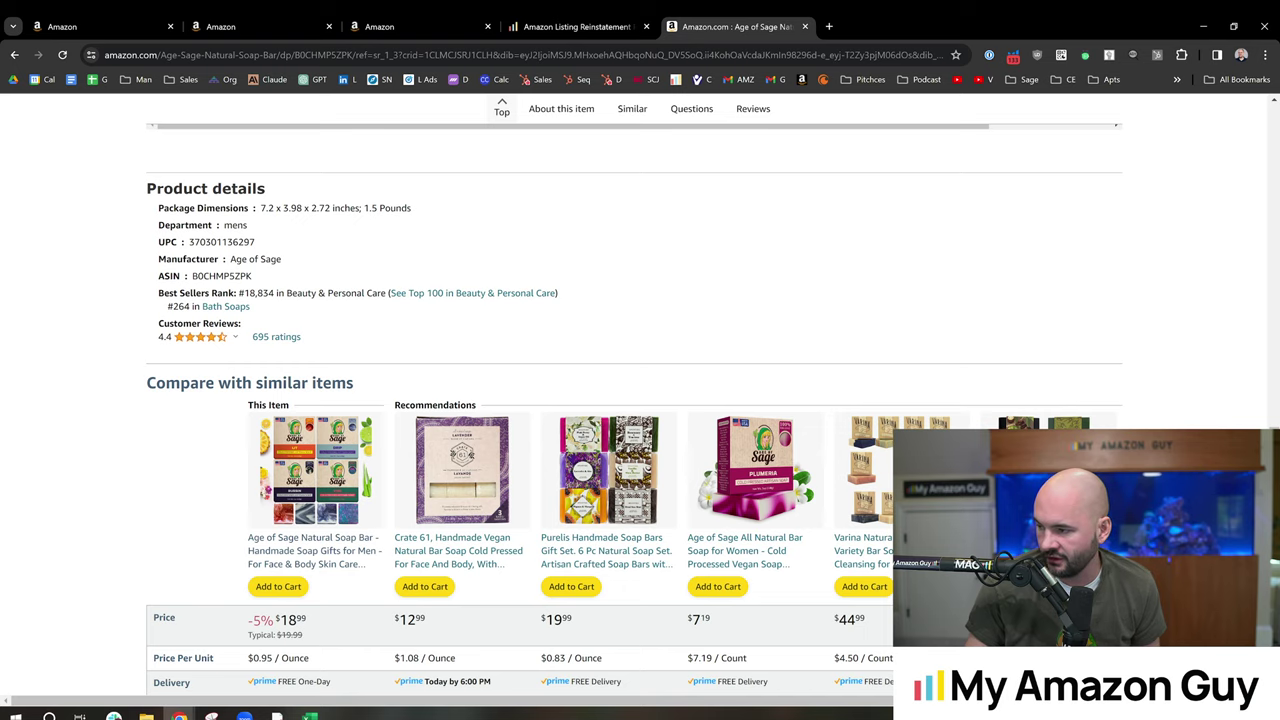
drag(1275, 440, 1273, 186)
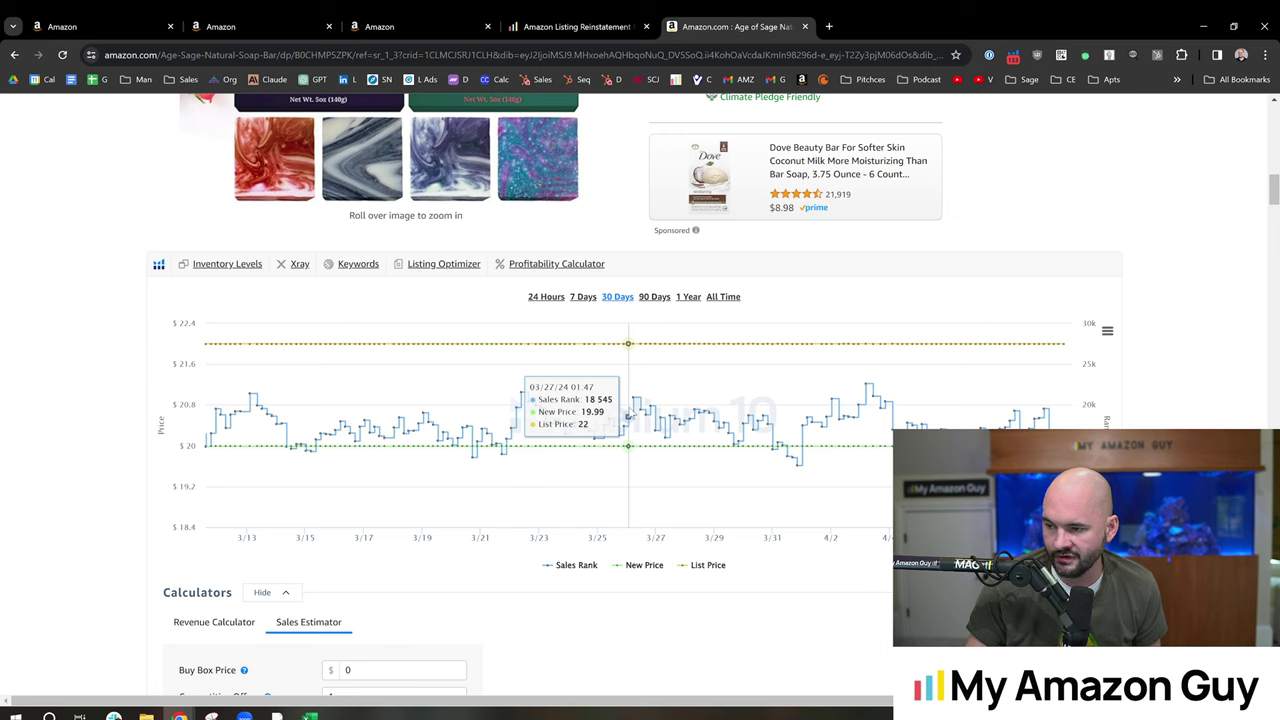
Switch the Helium 10 sales chart to All Time, showing rank 9,163 at $17.99 in November 2023
click(720, 298)
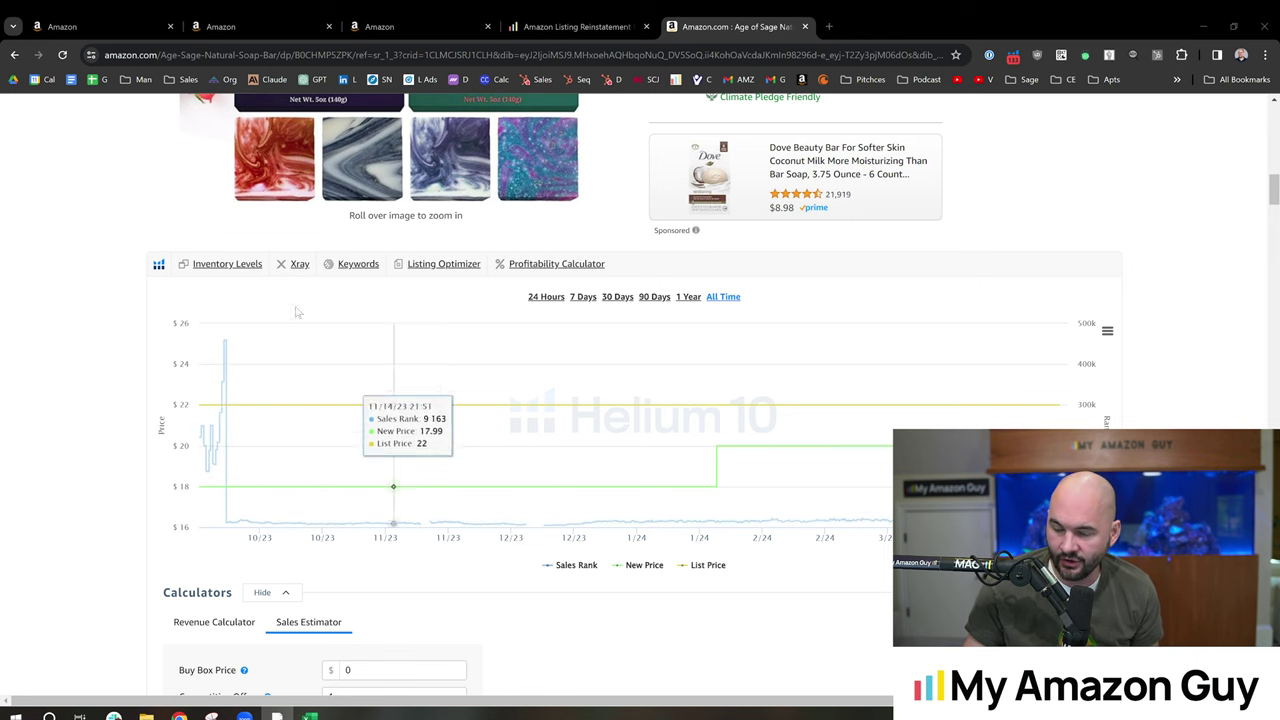
Scroll back to the soap listing's title and look over its image thumbnails
scroll(130, 288, up, 2)
scroll(120, 320, up, 2)
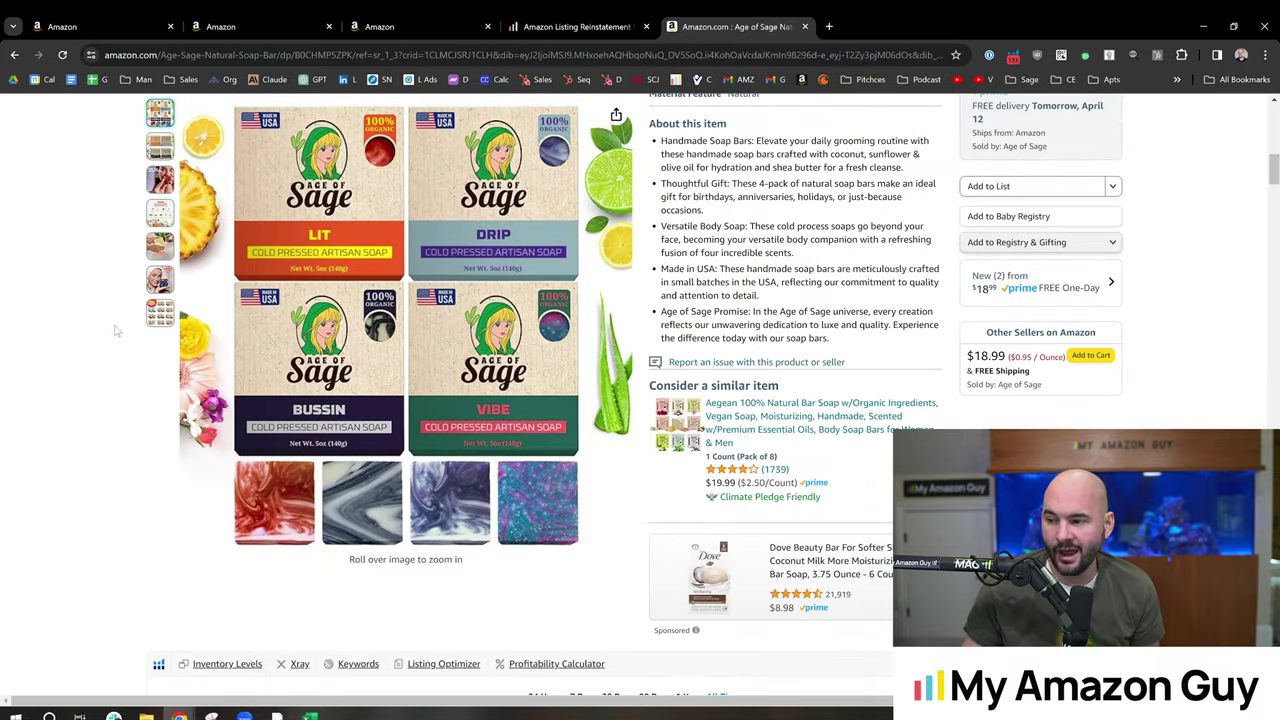
scroll(108, 392, up, 2)
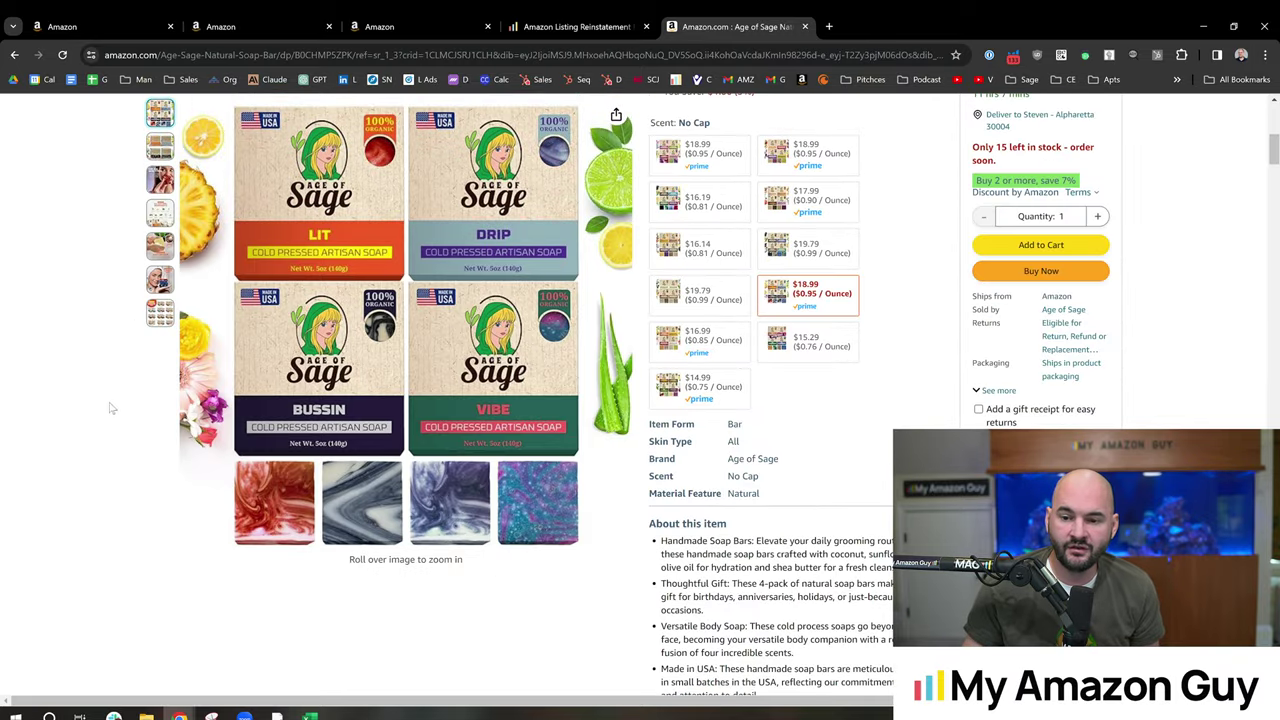
scroll(107, 420, up, 2)
scroll(111, 452, up, 1)
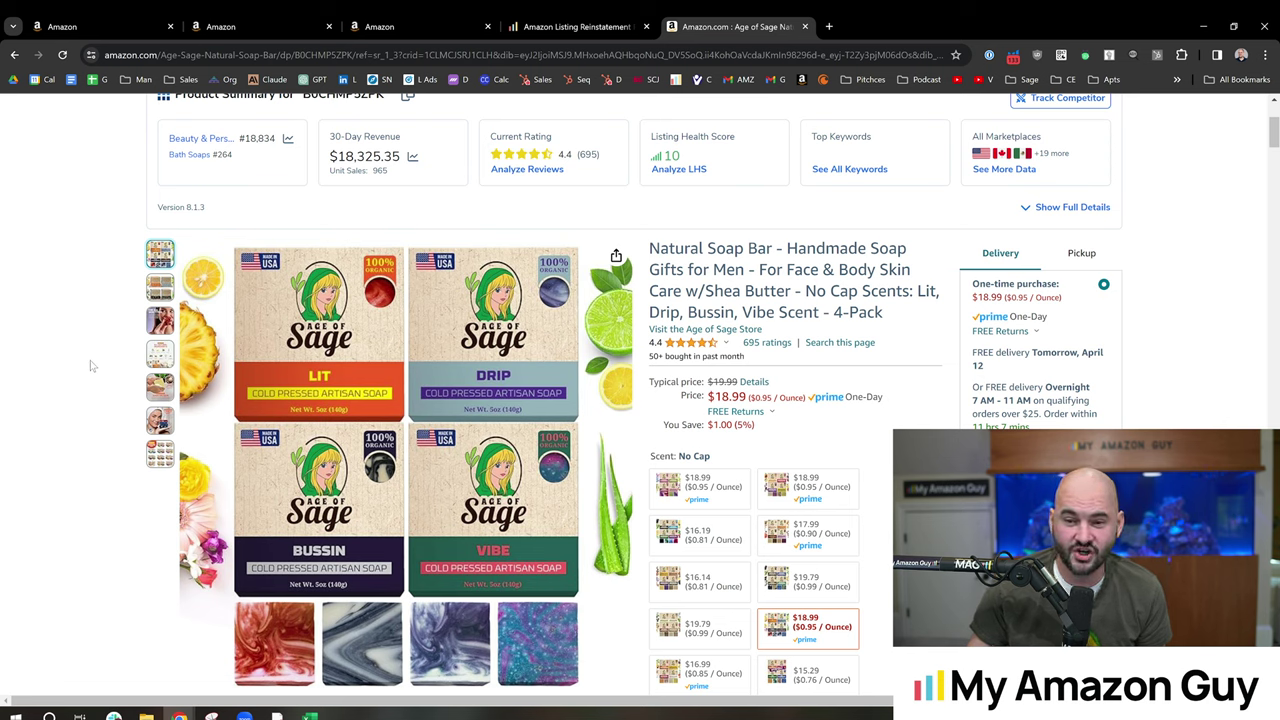
mouse_move(156, 292)
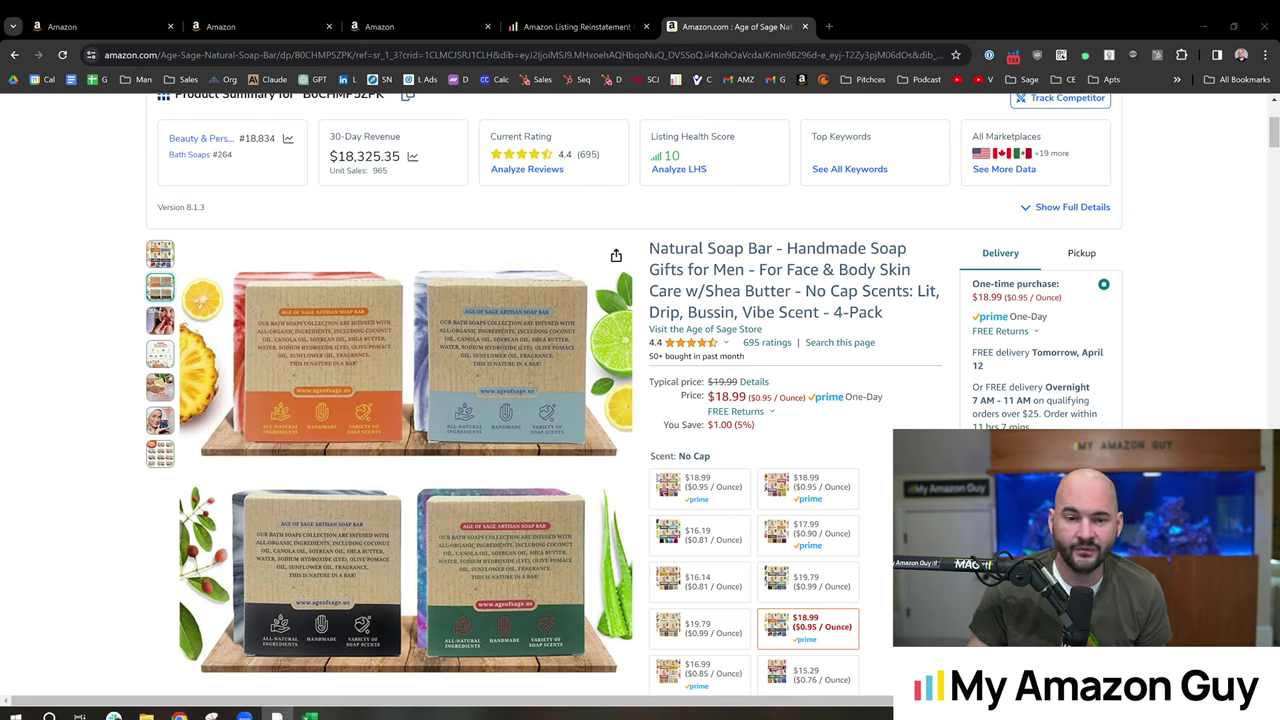
mouse_move(160, 258)
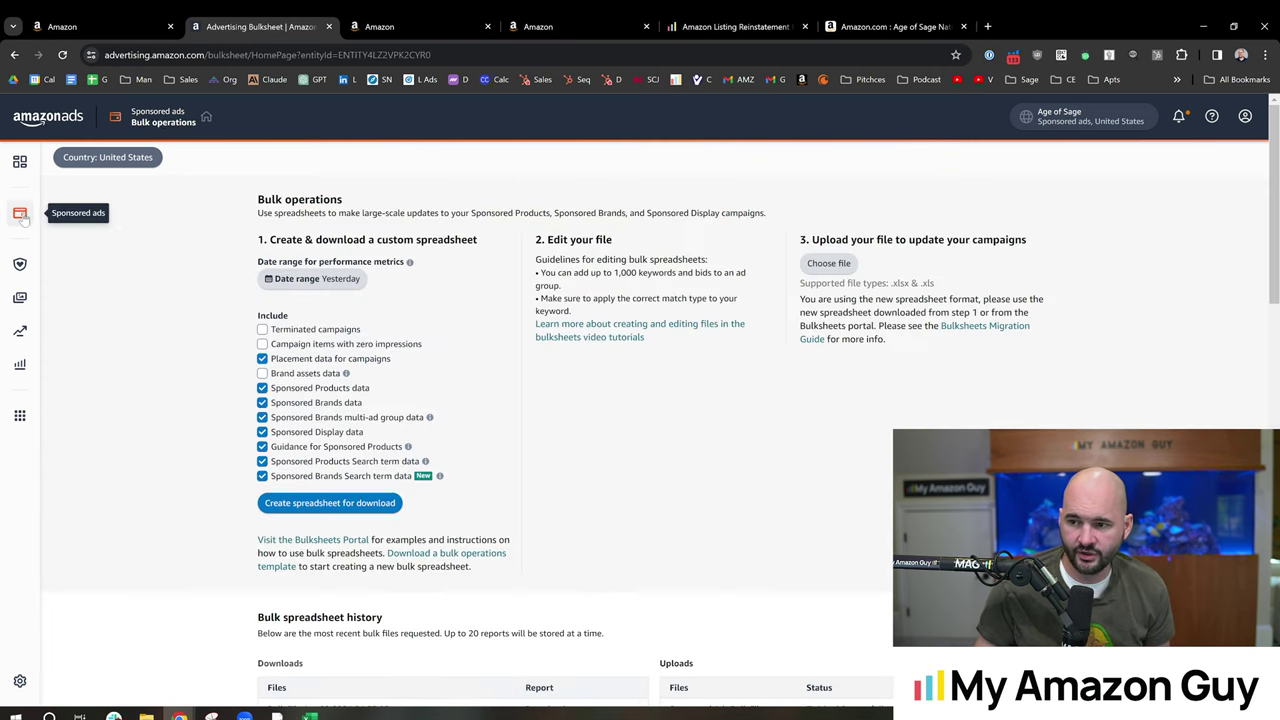
Open the Sponsored ads page list in Campaign Manager's left navigation
click(20, 214)
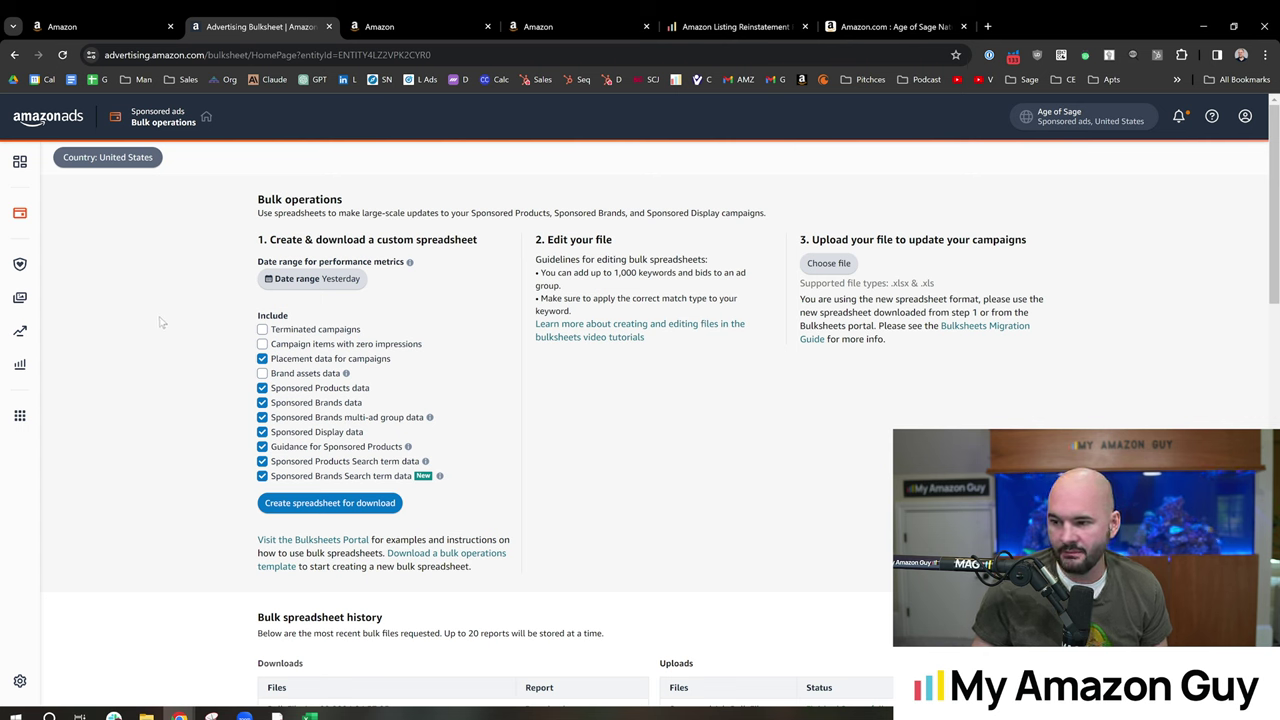
Use the super+shift+s shortcut while moving to Seller Central's Fix stranded inventory page
key(super+shift+s)
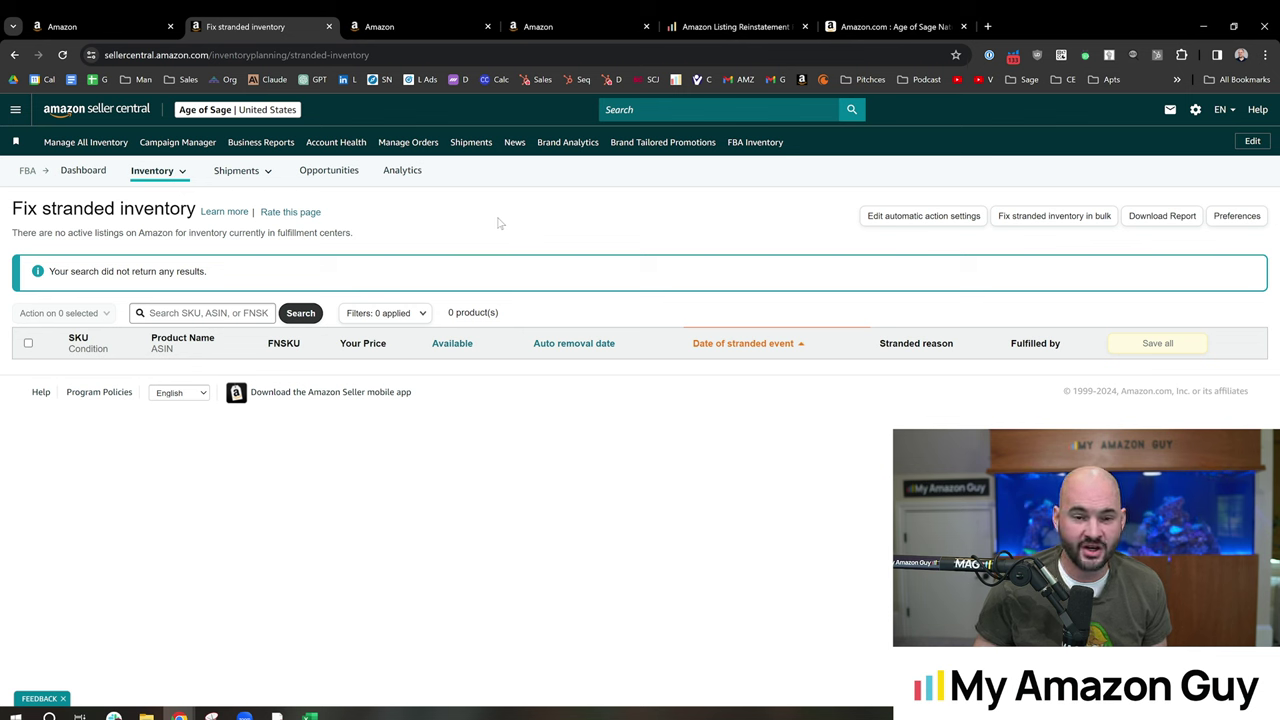
Review the Fix stranded inventory list, confirming 0 products are stranded
mouse_move(155, 173)
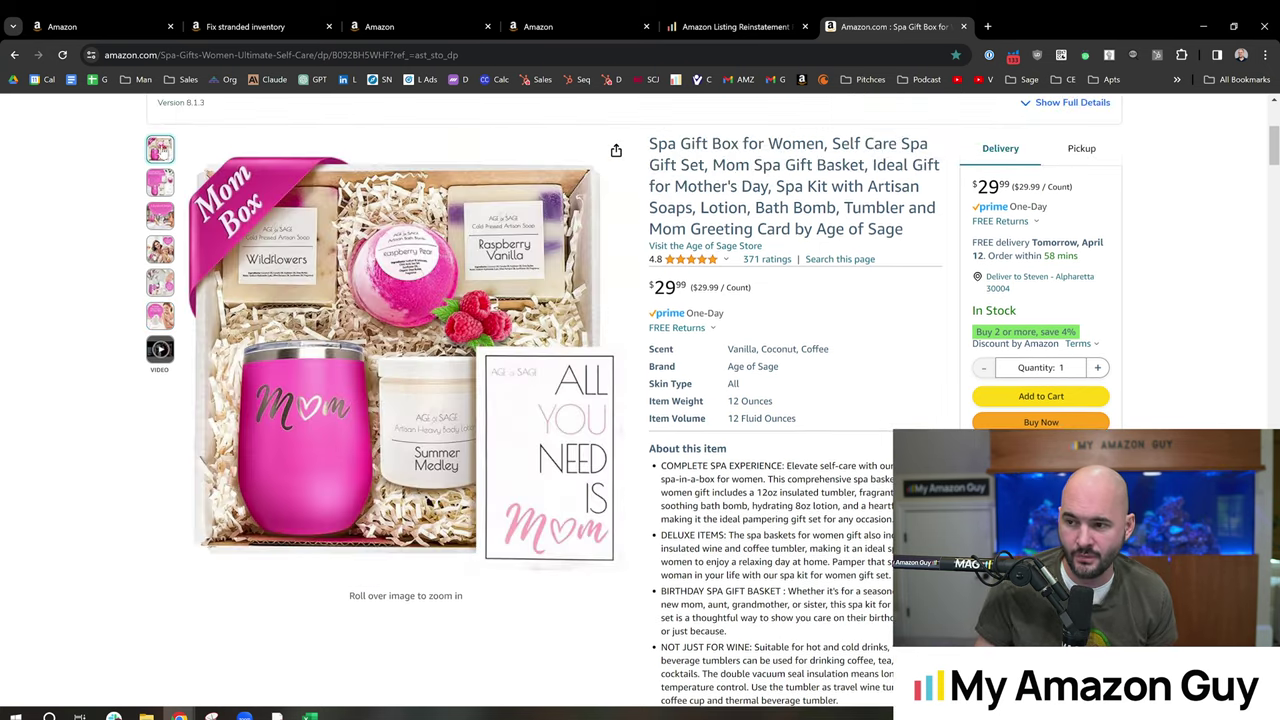
scroll(716, 292, down, 8)
Switch the spa gift box's Helium 10 chart to All Time and read its historical rank and price
click(718, 287)
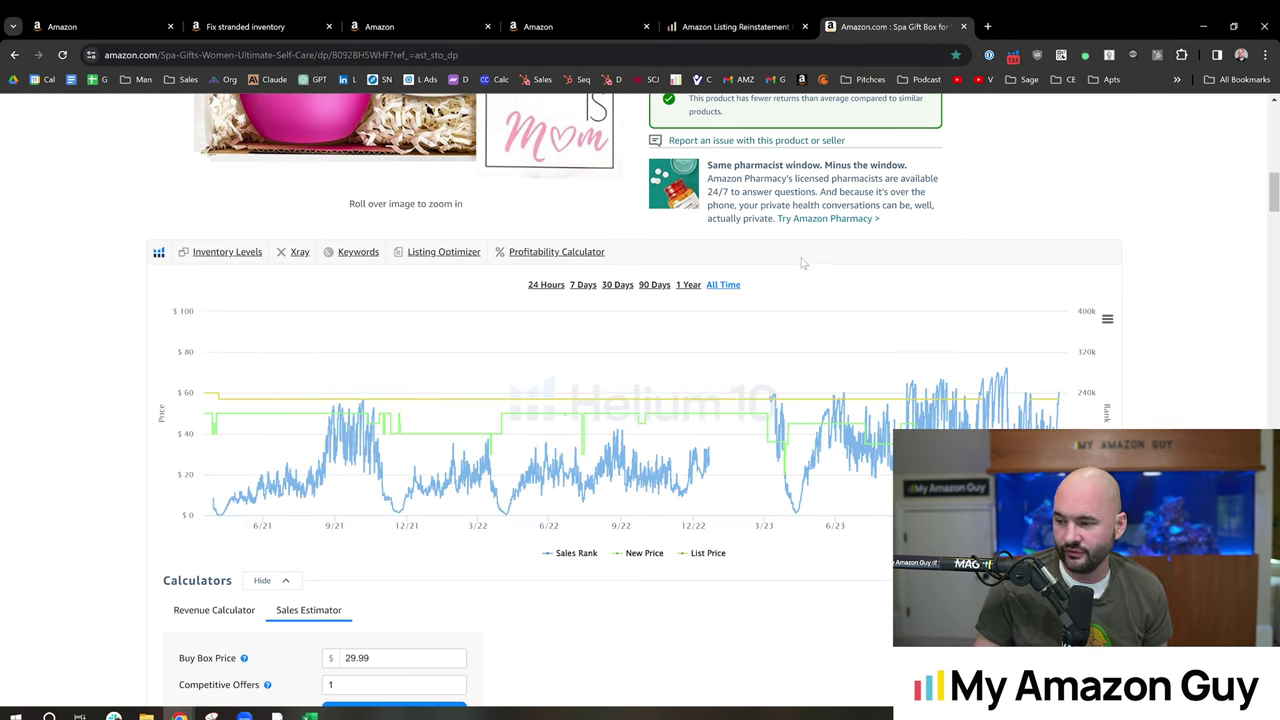
mouse_move(207, 412)
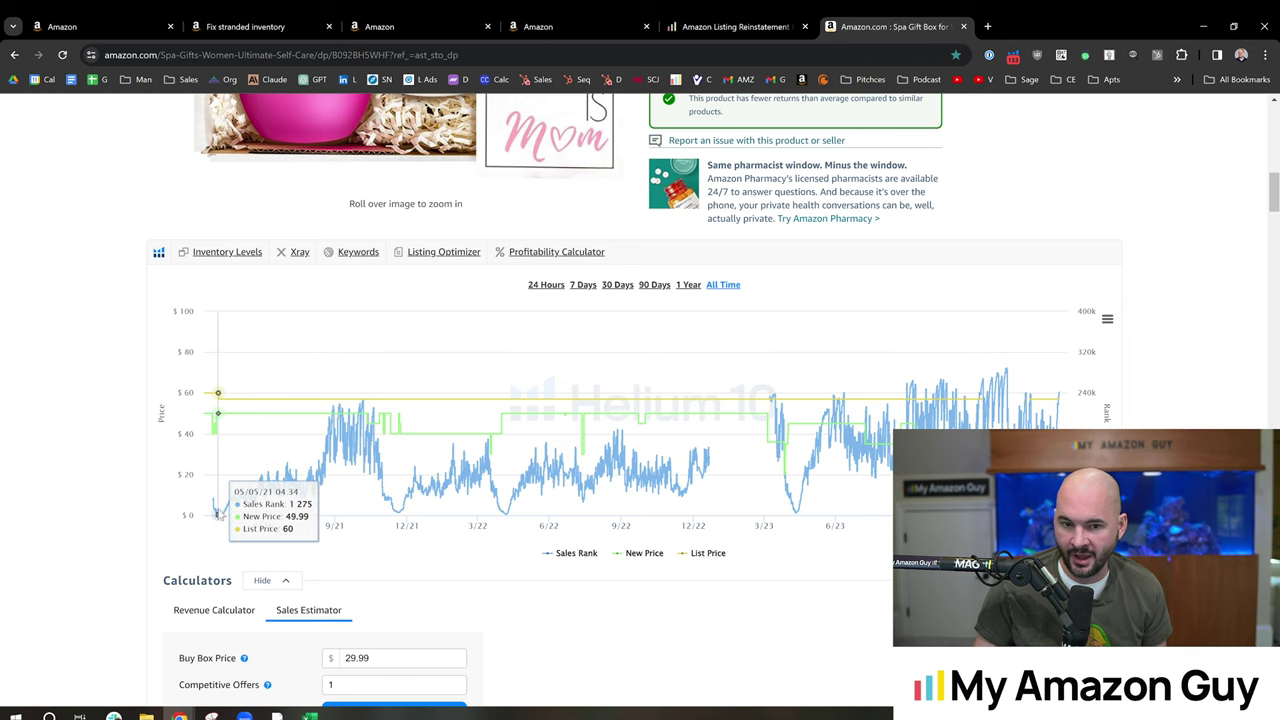
scroll(300, 420, down, 2)
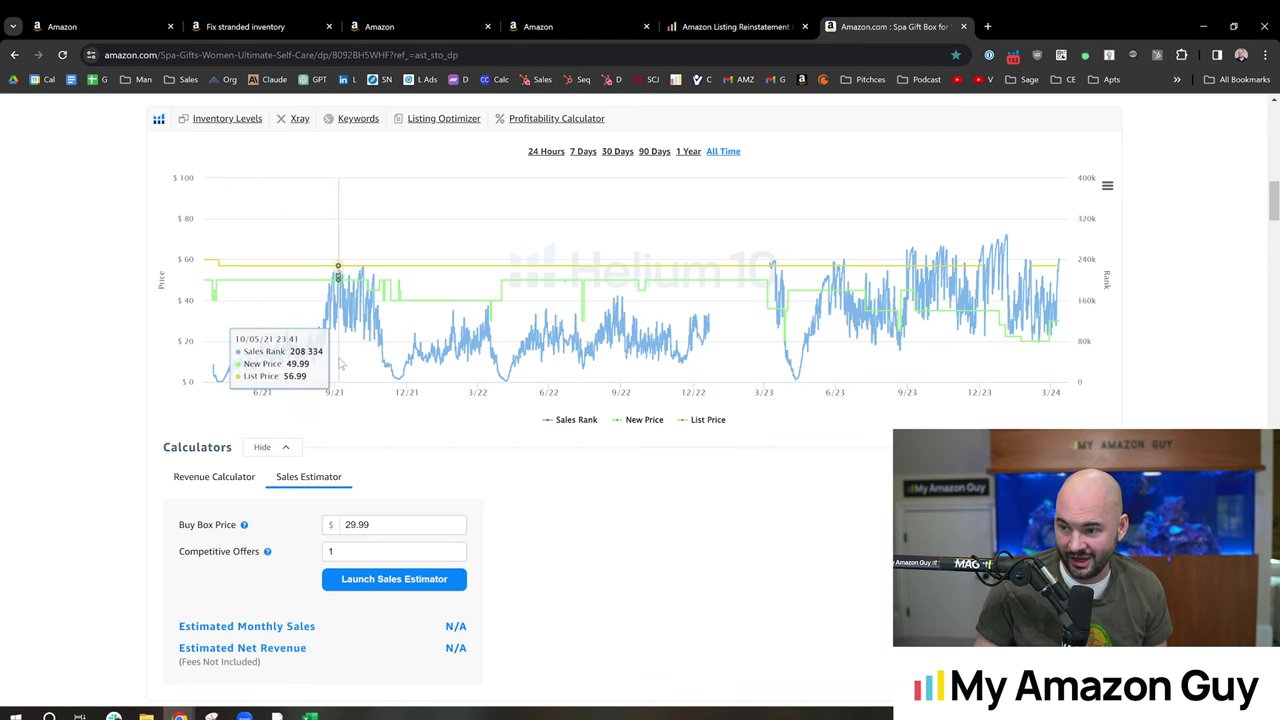
scroll(422, 483, up, 1)
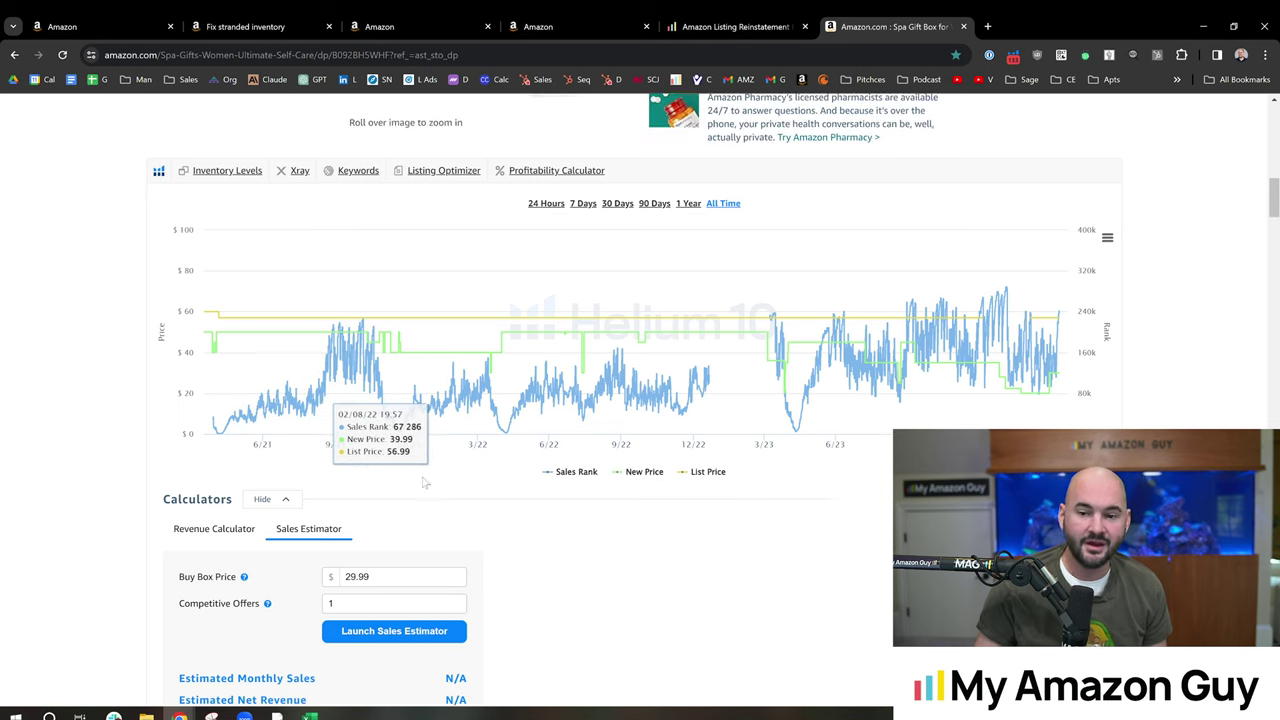
scroll(422, 483, up, 5)
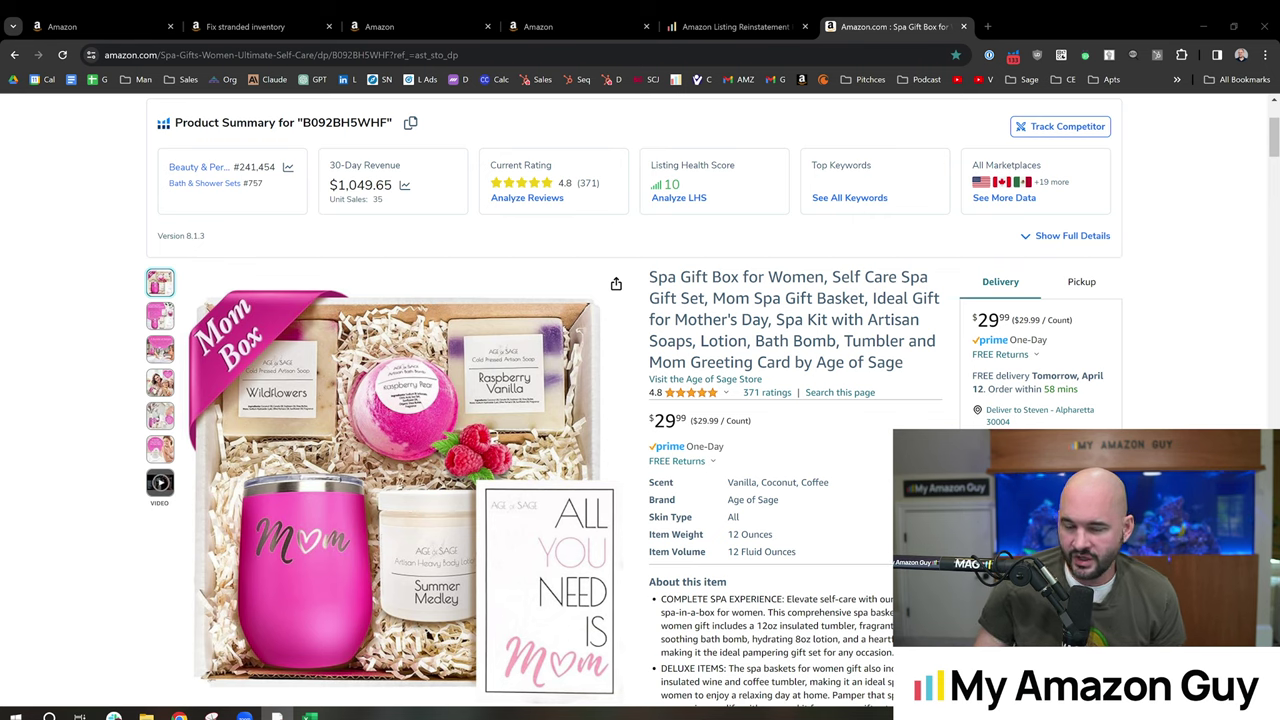
mouse_move(160, 316)
scroll(1158, 300, down, 1)
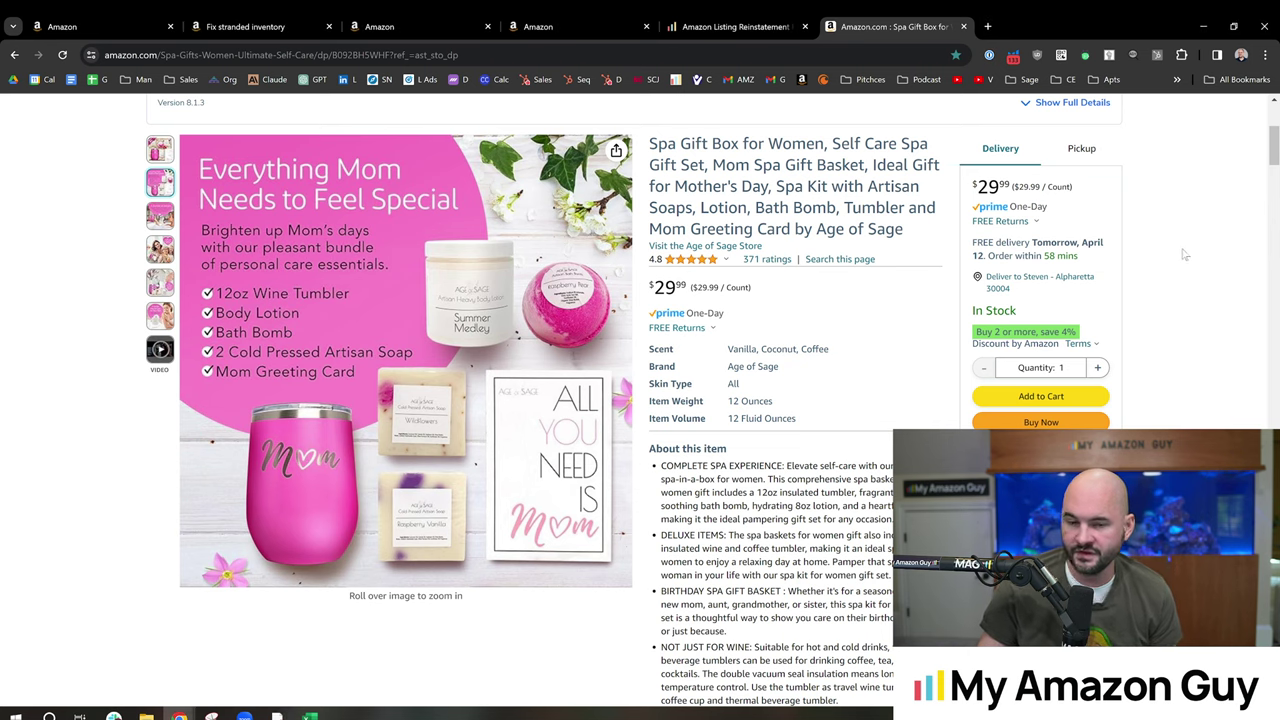
scroll(1190, 290, down, 1)
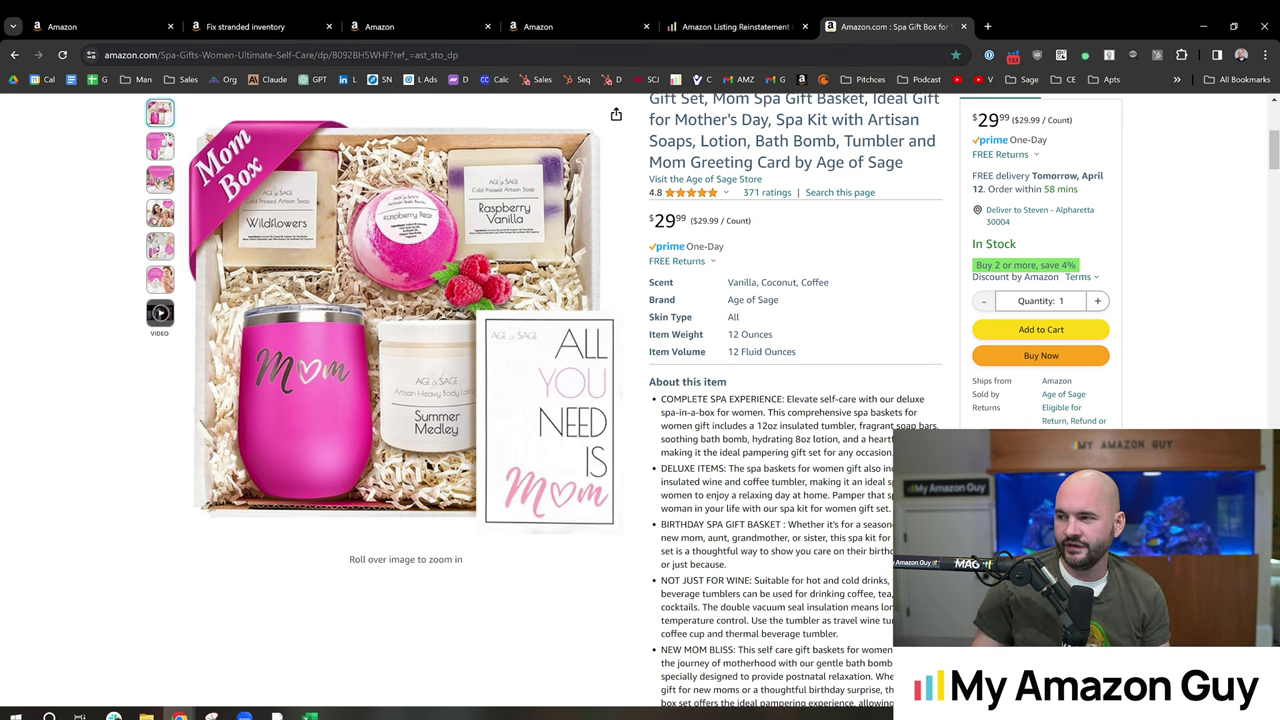
Scroll through the Buy Box Cheat Sheet factors table, including Fulfillment System rated Very High
click(280, 54)
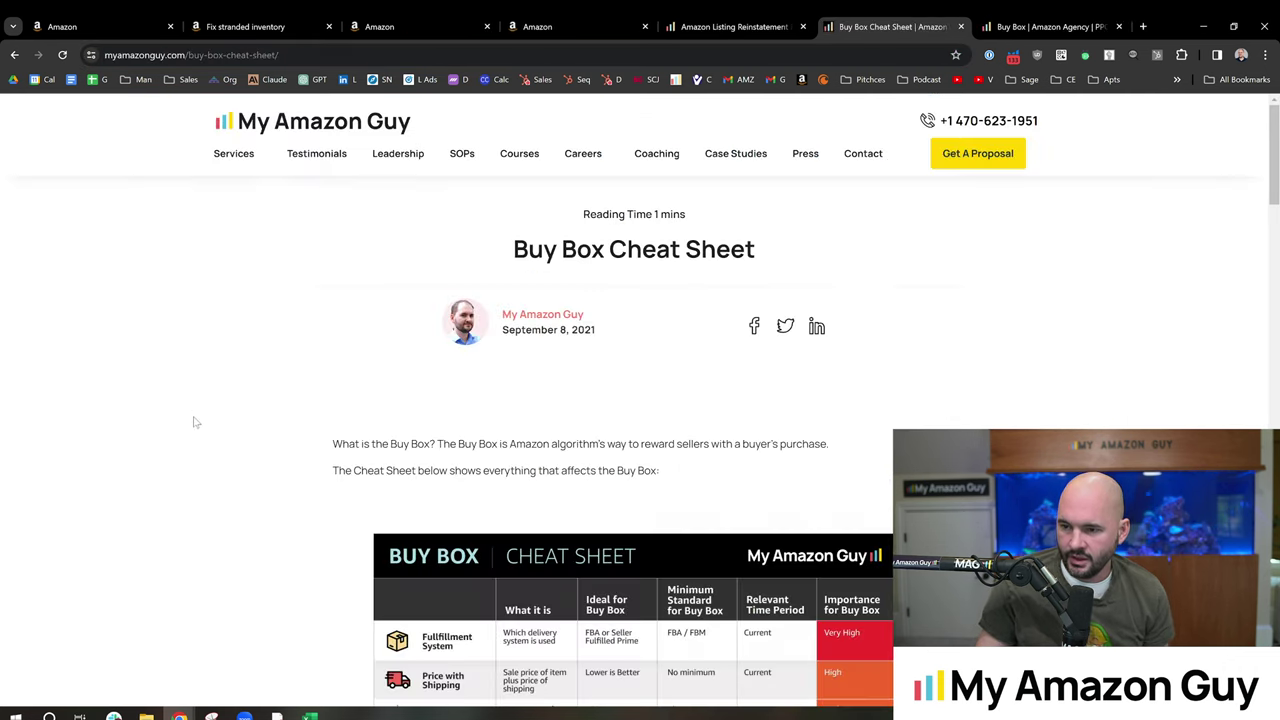
scroll(194, 430, down, 2)
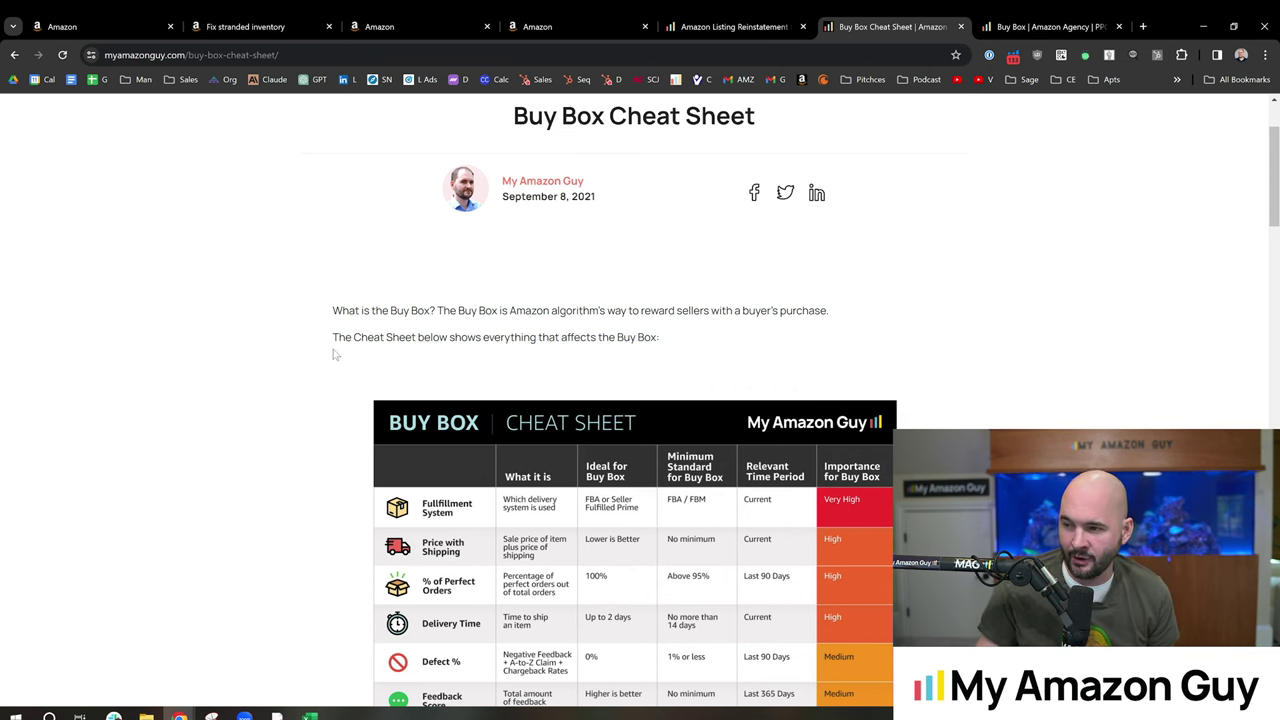
scroll(315, 342, down, 3)
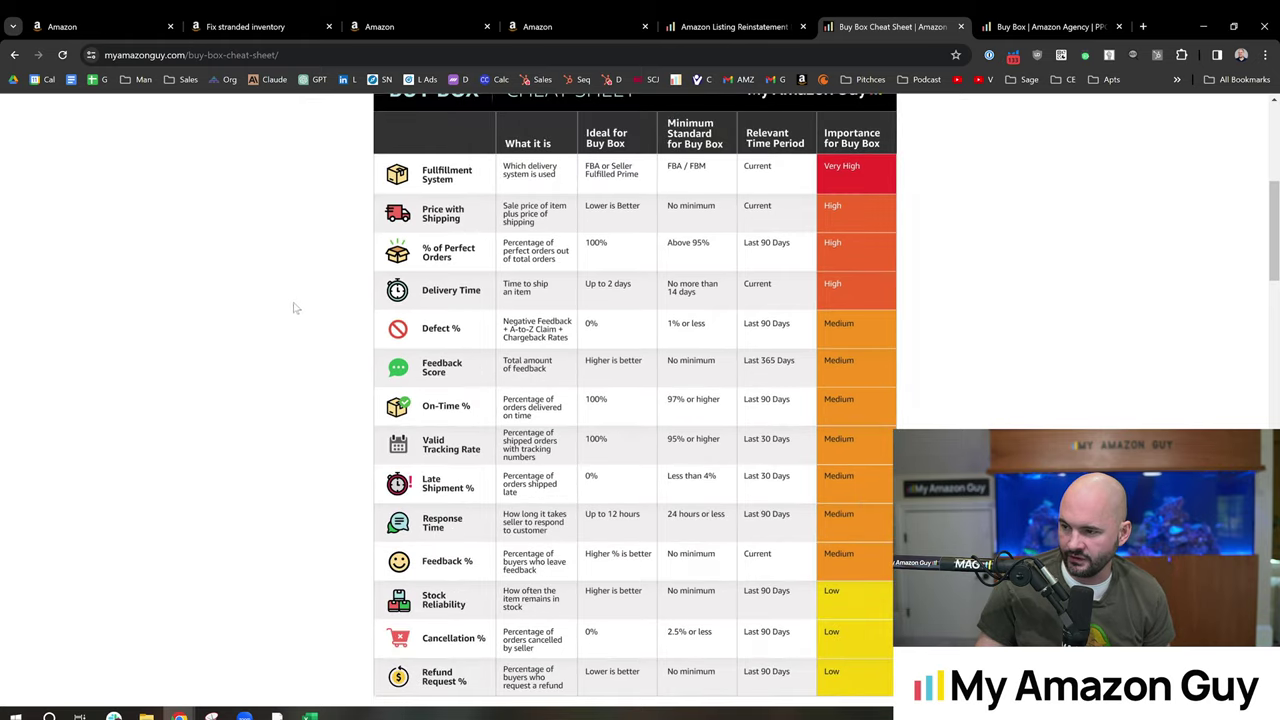
scroll(600, 230, up, 1)
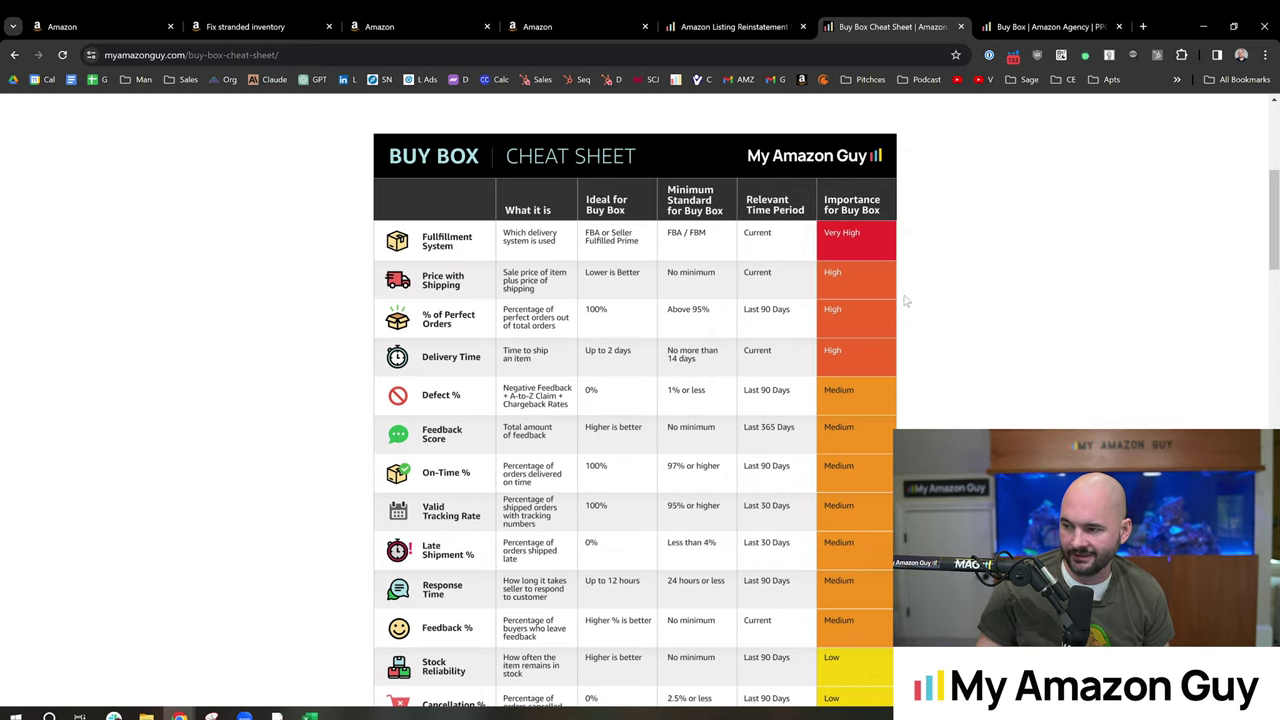
scroll(905, 270, down, 3)
scroll(916, 323, up, 2)
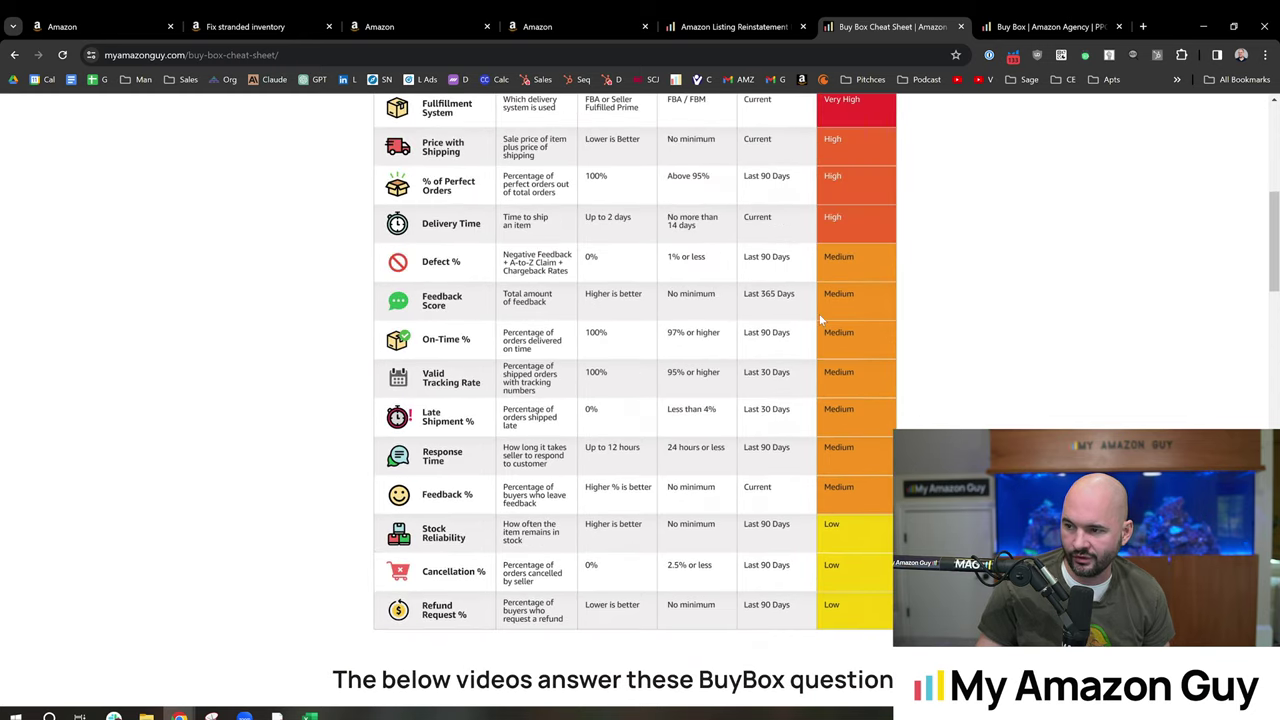
scroll(801, 329, up, 2)
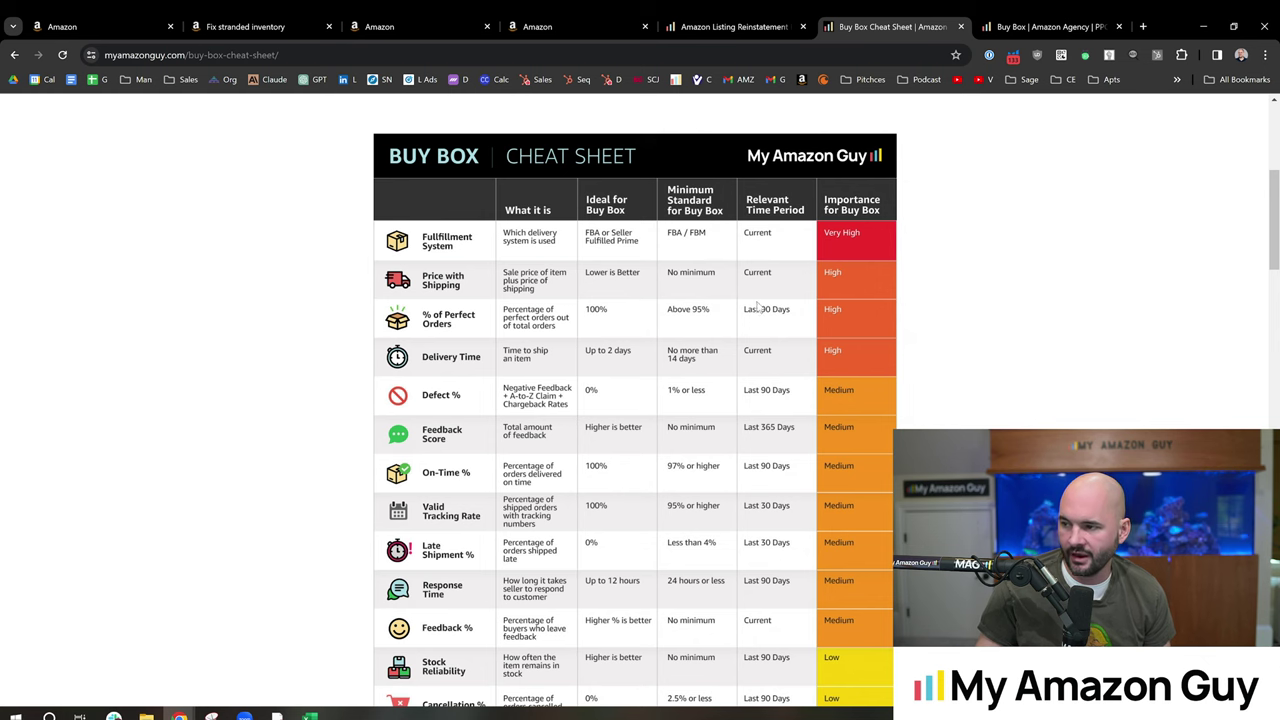
scroll(787, 389, down, 3)
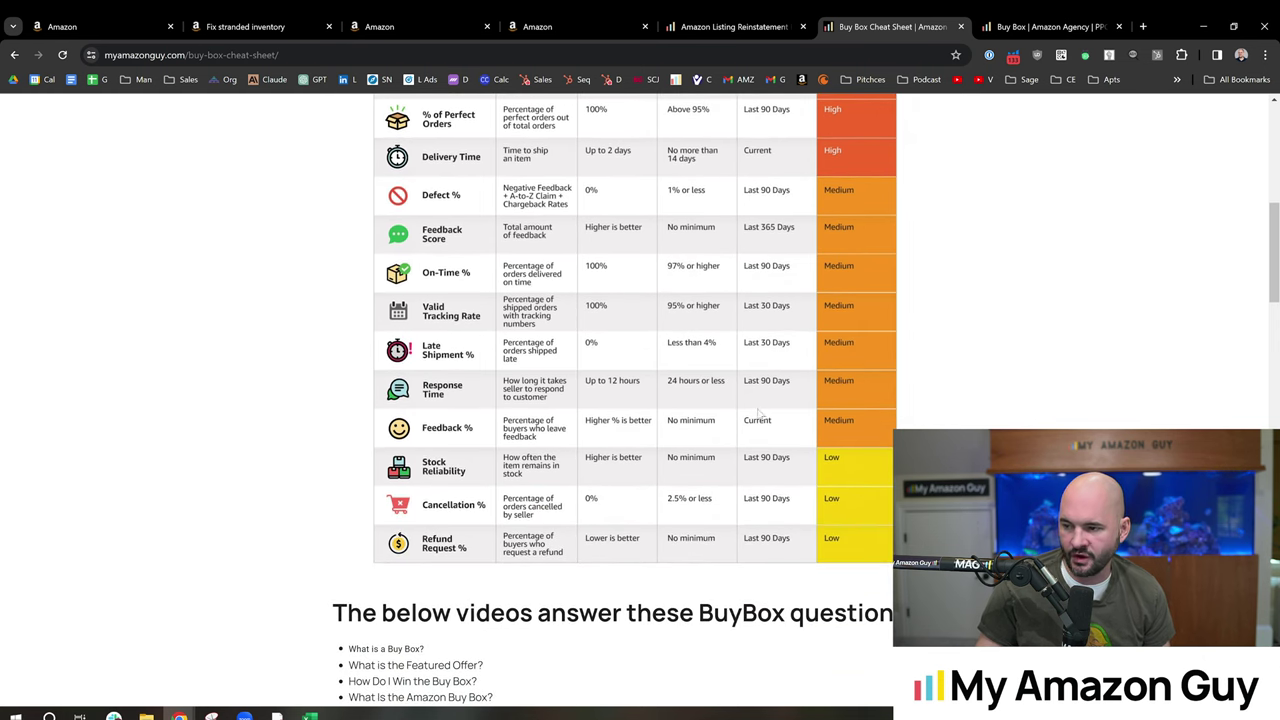
scroll(747, 420, up, 2)
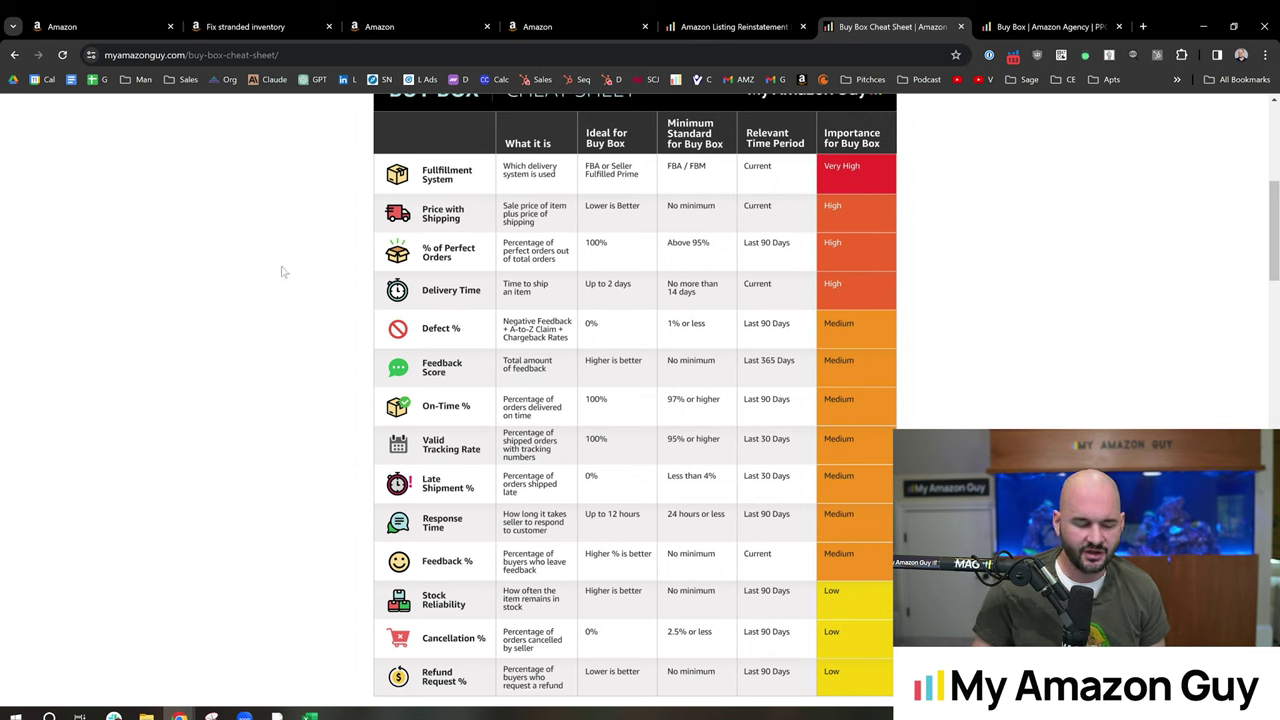
click(276, 714)
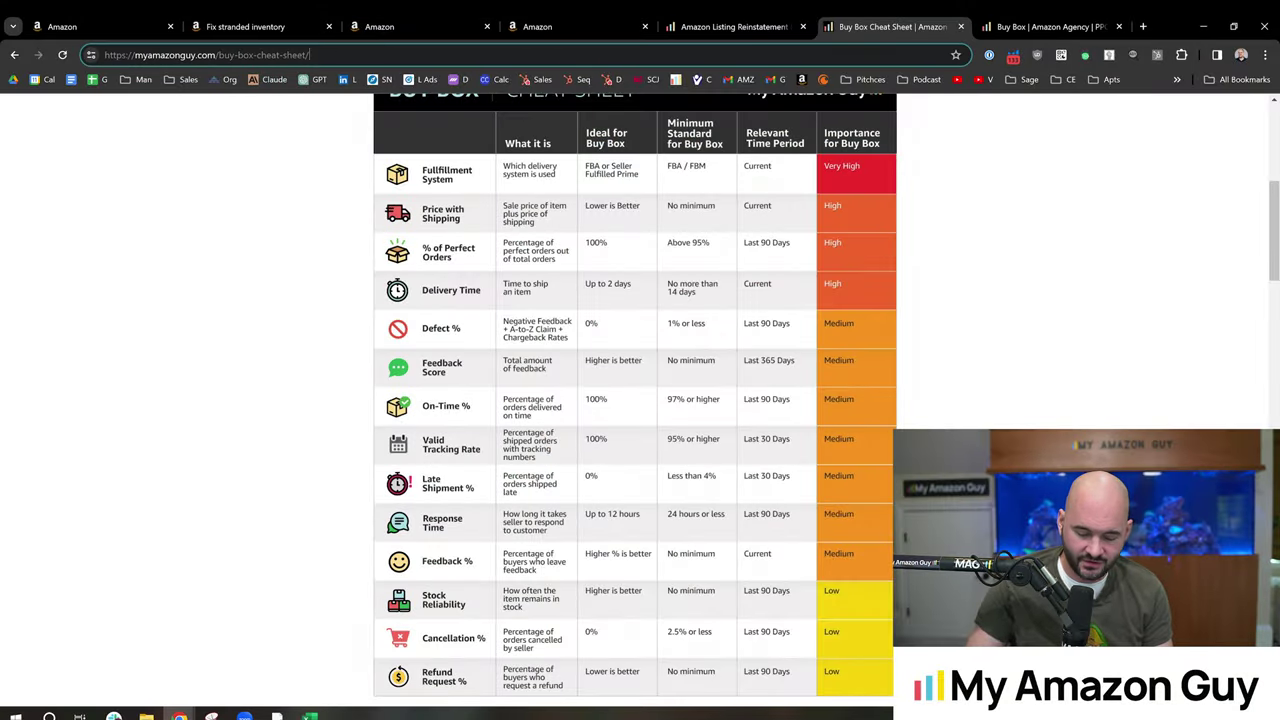
Search Google for 'product reivew removal guide myamazonguy'
click(190, 55)
text(product reivew )
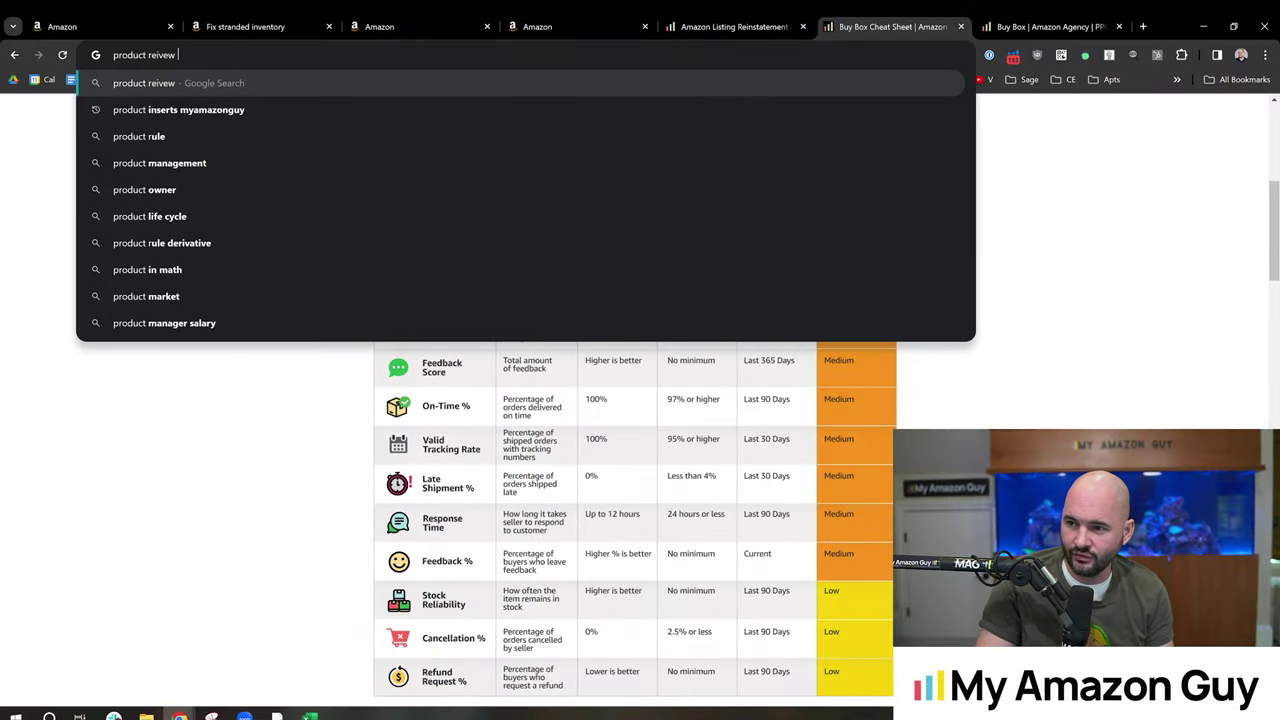
text(removal guide myamazonguy)
key(Return)
Open the How to Remove Negative Product Reviews on Amazon article and read through its templates
click(238, 300)
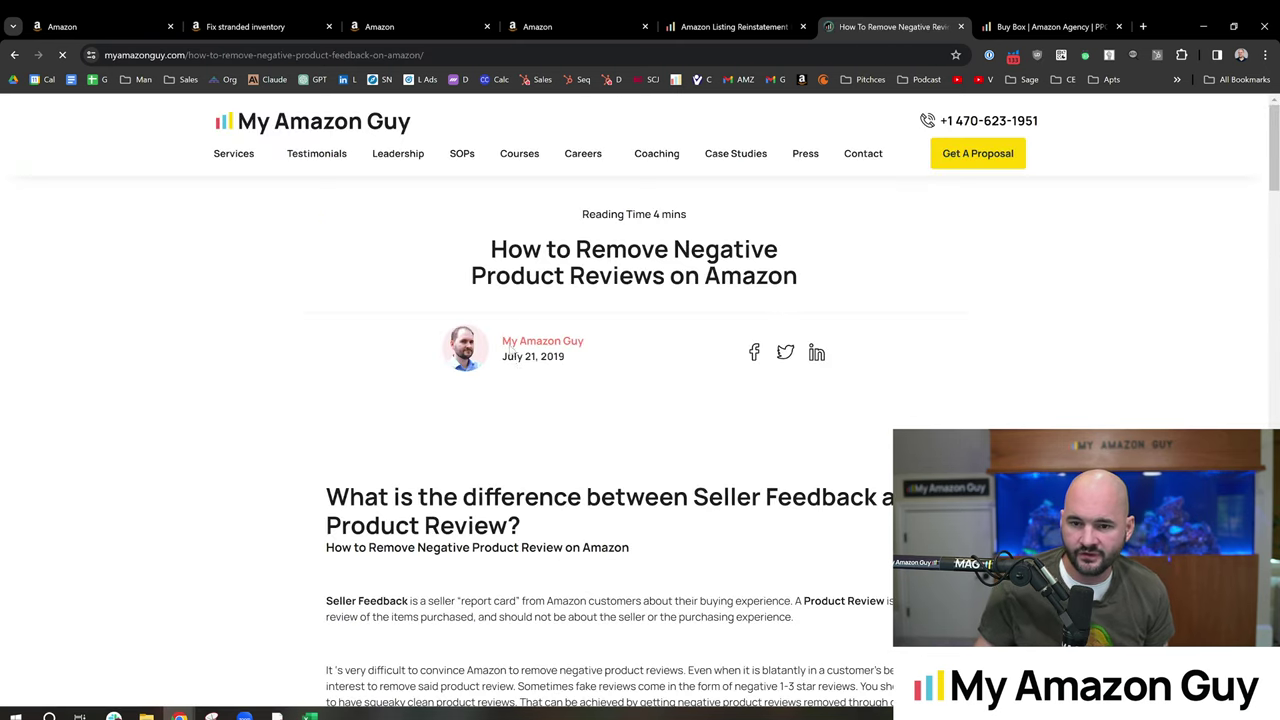
scroll(640, 400, down, 9)
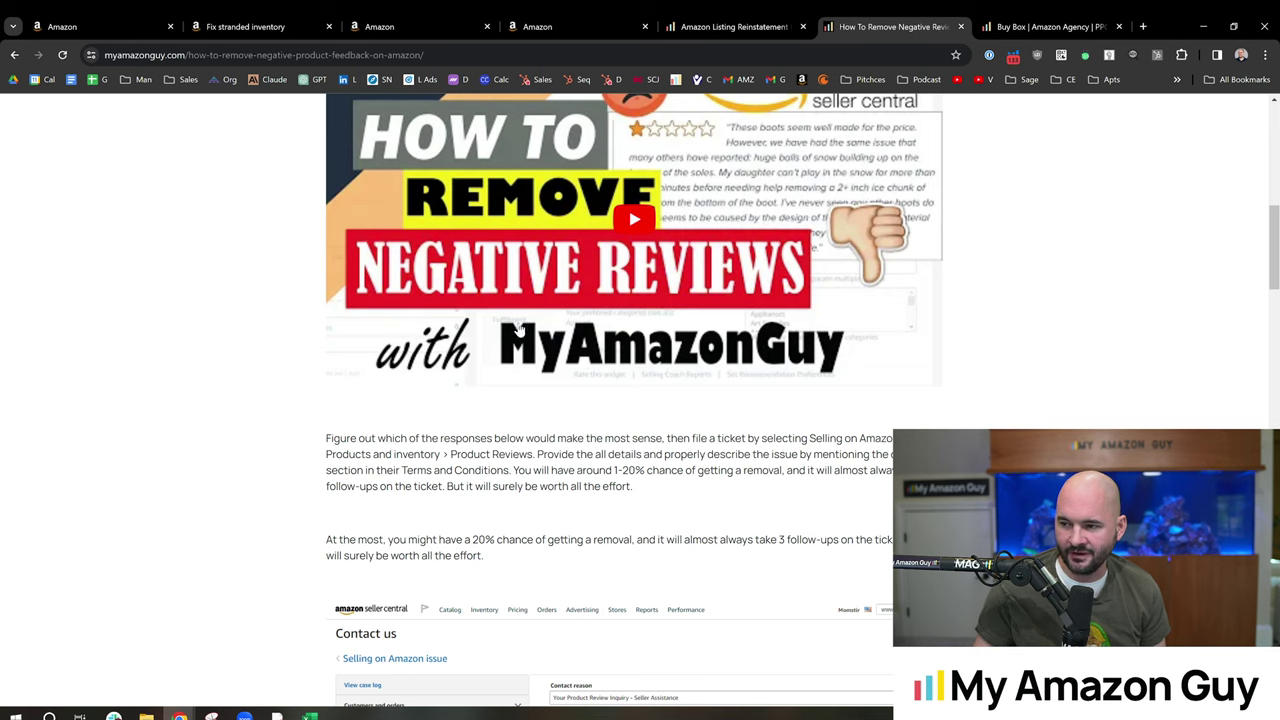
scroll(538, 289, down, 7)
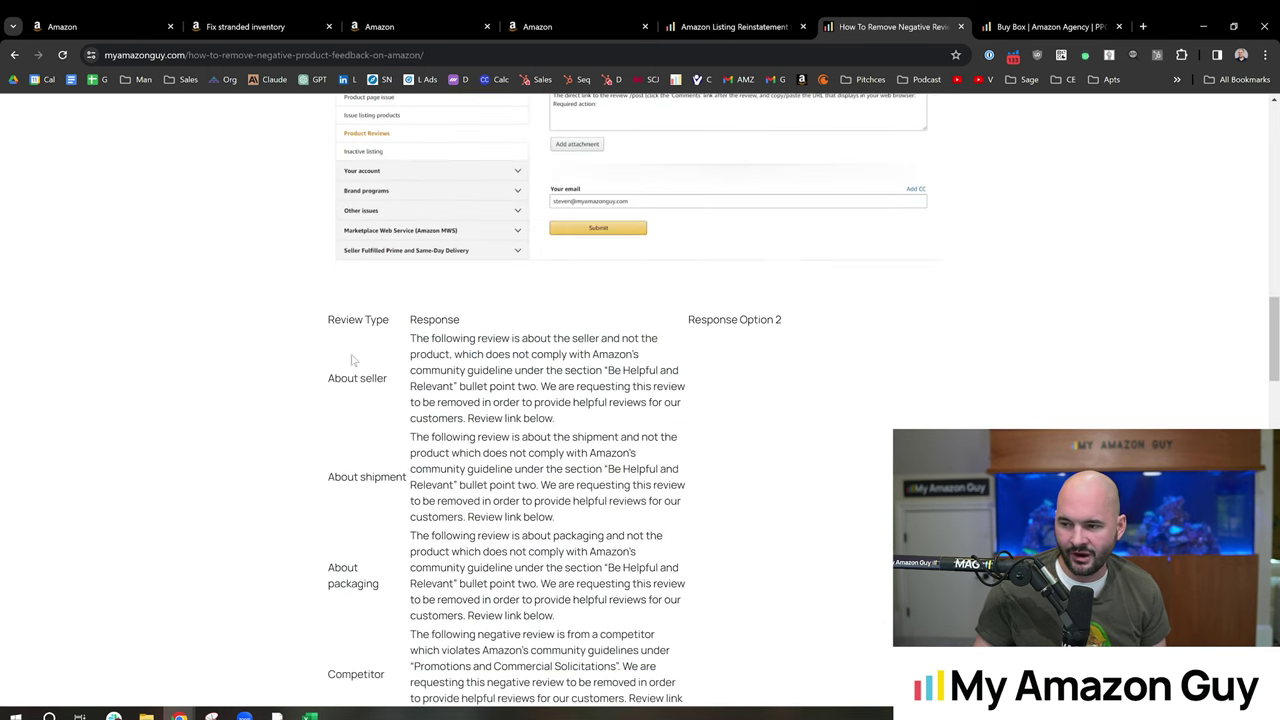
scroll(343, 362, down, 9)
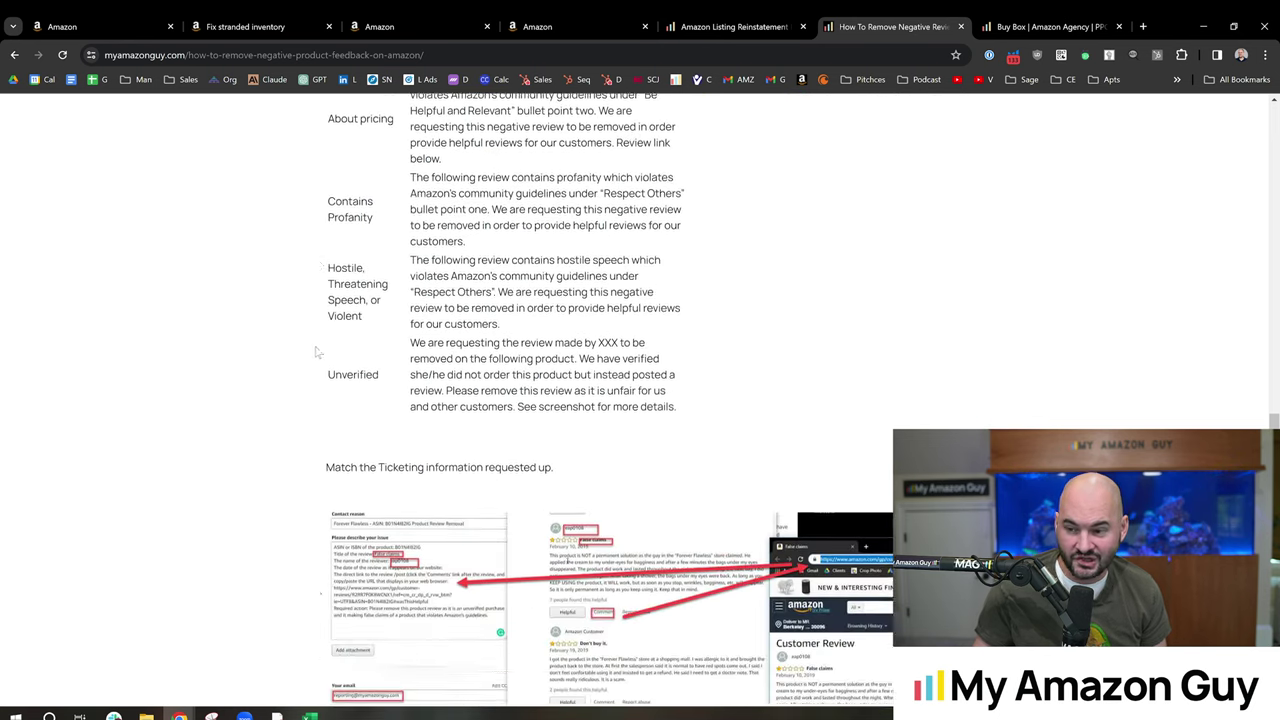
scroll(318, 349, down, 3)
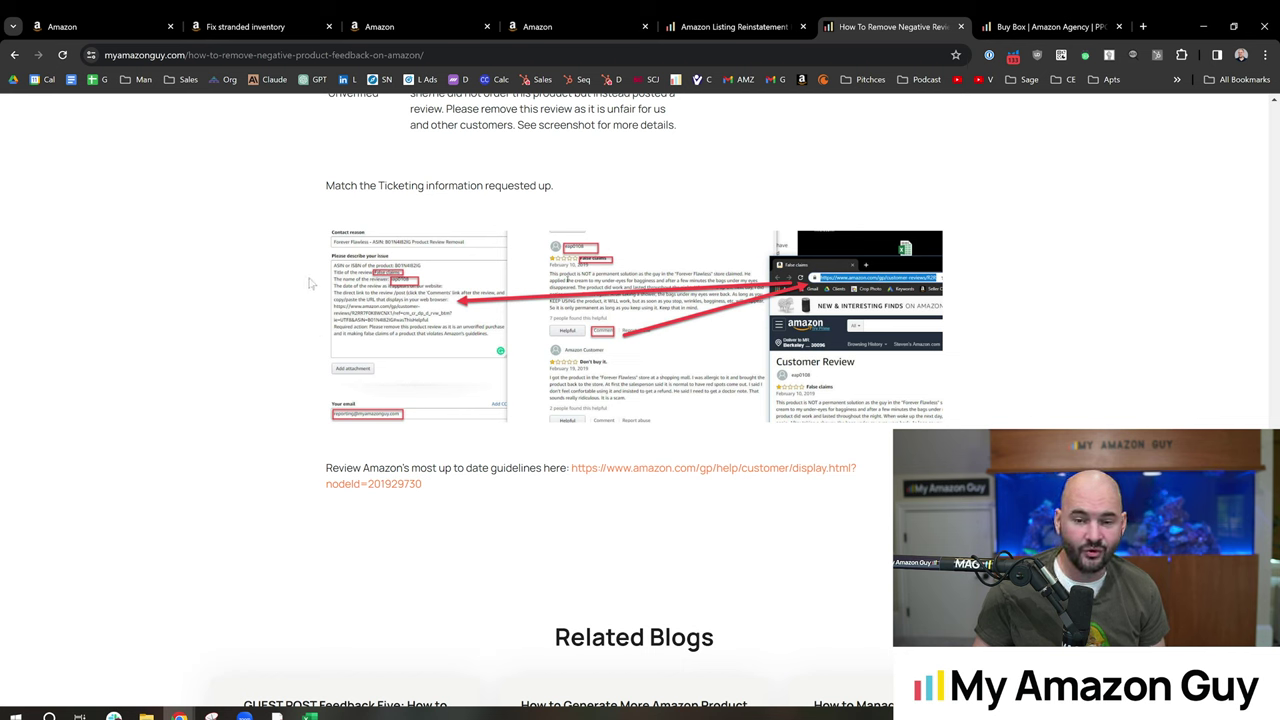